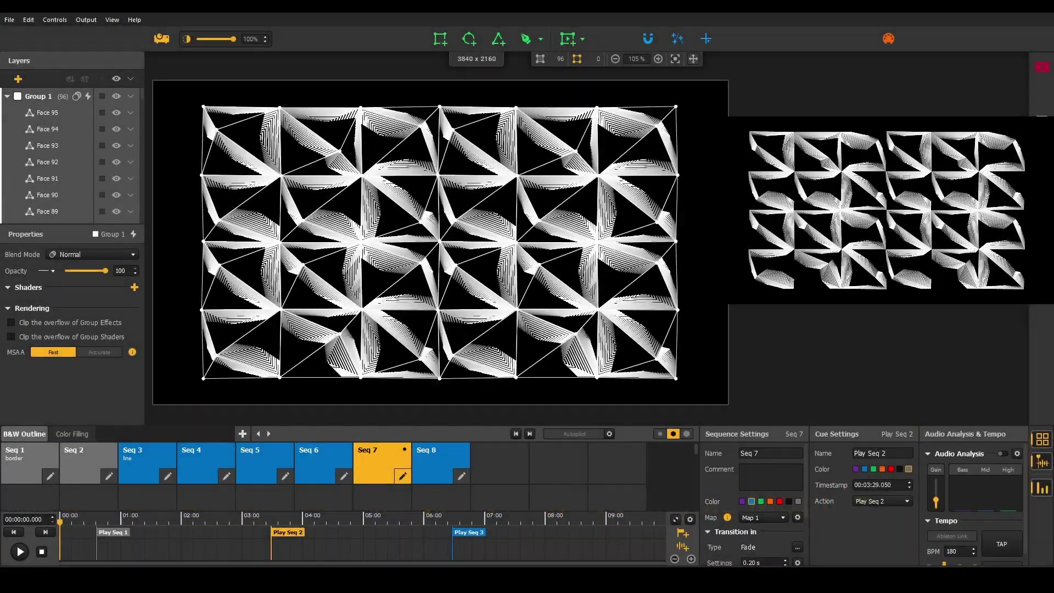
Close the Cue Settings and Audio Analysis panels, enlarge the sequencer area, and use the largest tile size
click(1037, 463)
click(1043, 488)
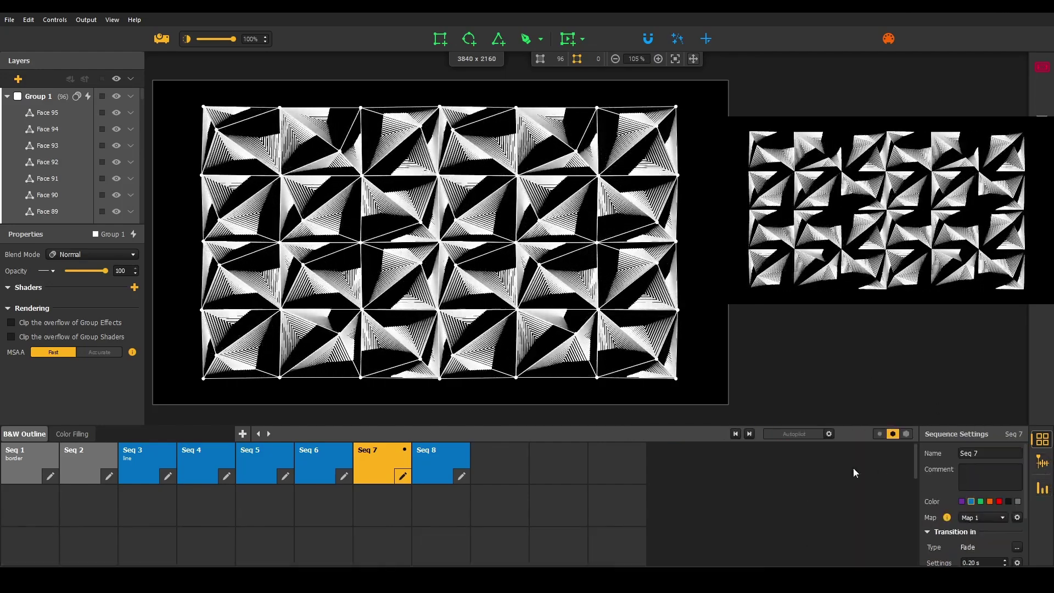
drag(701, 426, 705, 352)
click(906, 361)
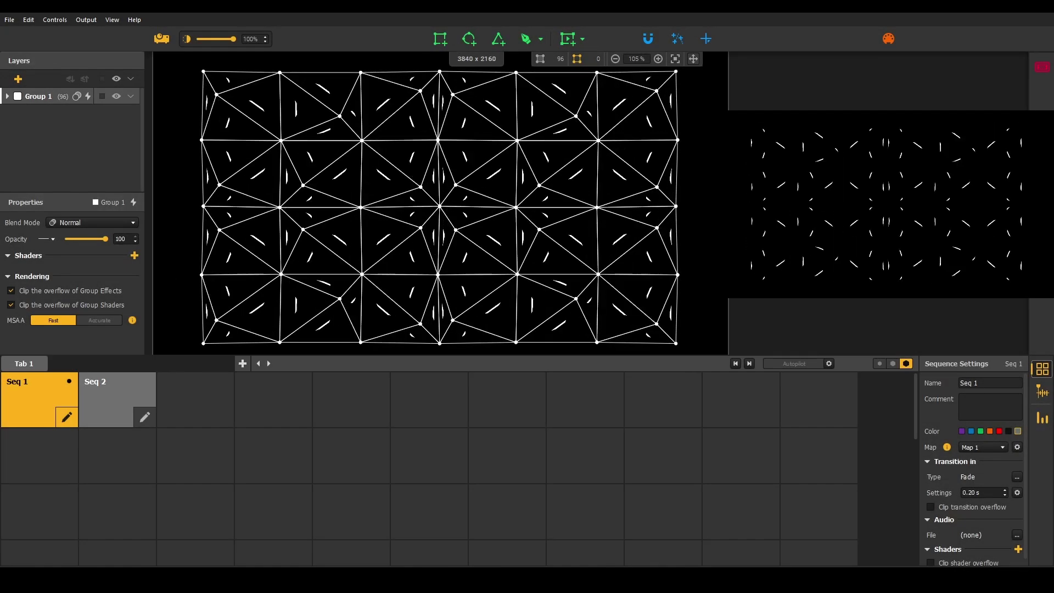
Open Seq 2 for editing and play it on the triangle mesh output
mouse_move(193, 415)
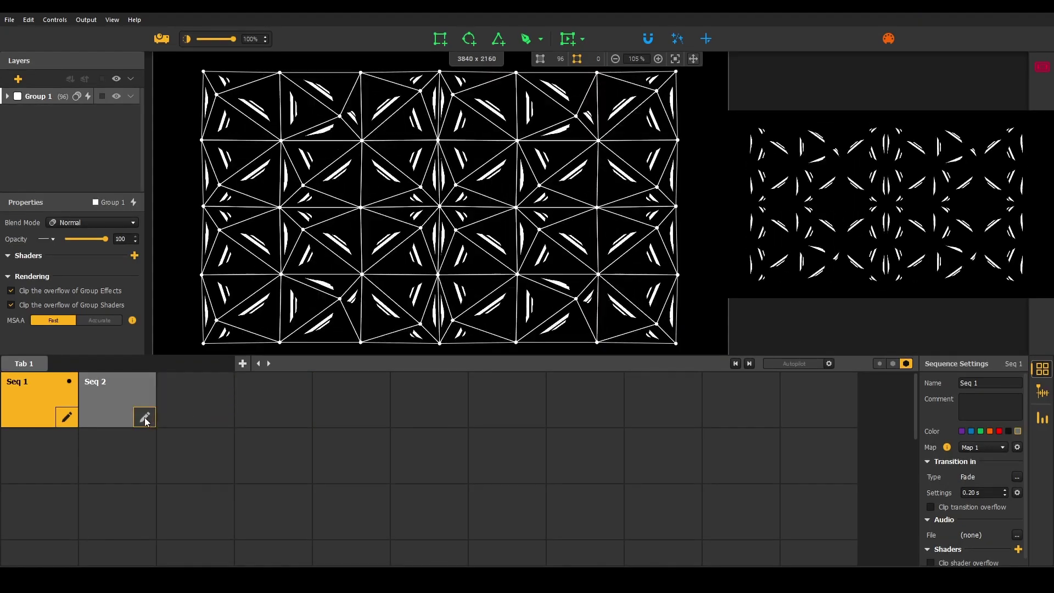
click(144, 417)
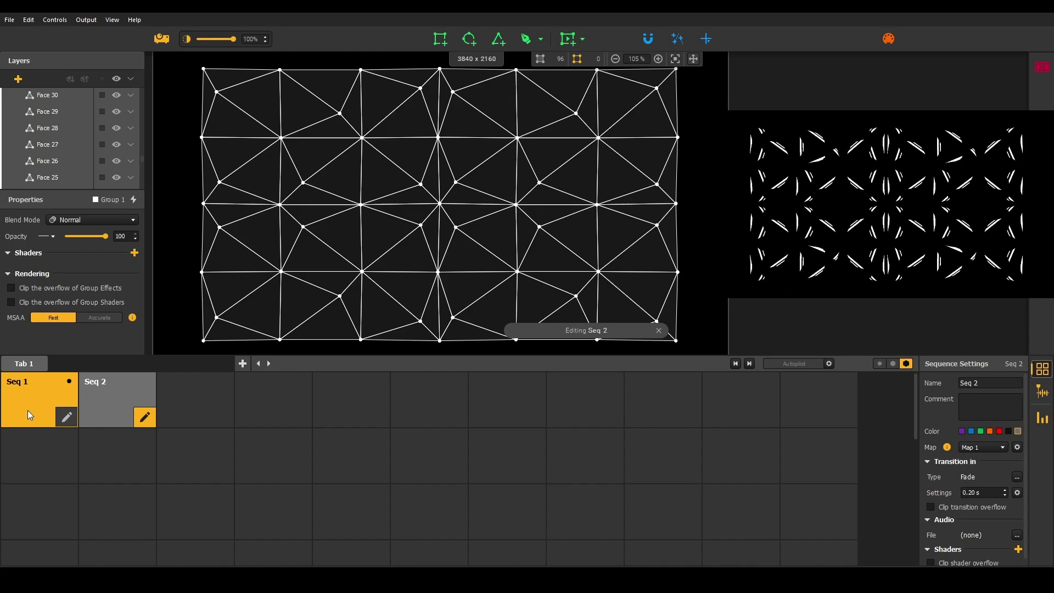
click(102, 407)
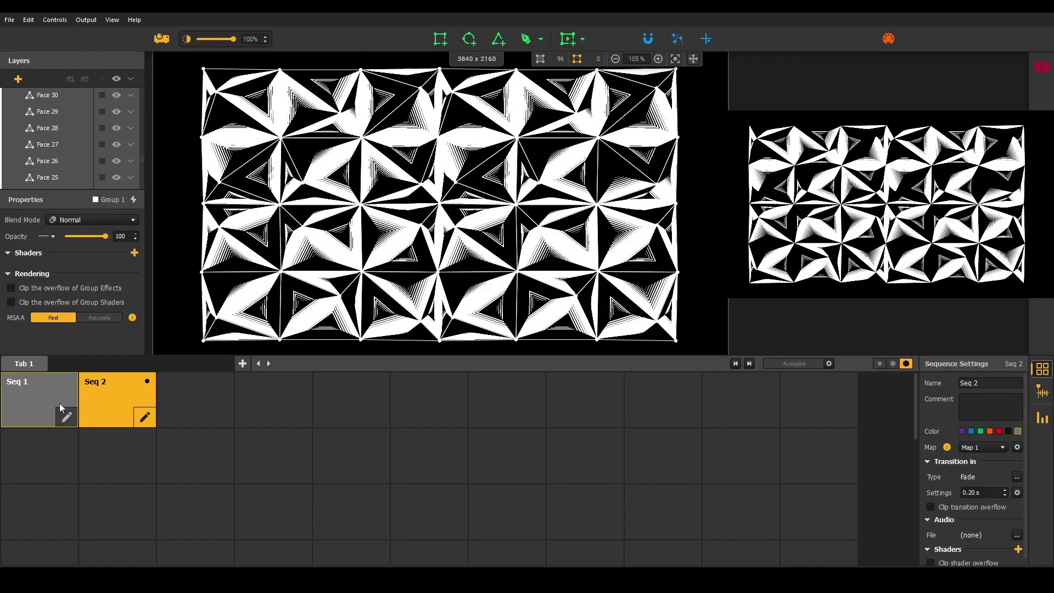
Switch playback between Seq 1 and Seq 2, then add Seq 3 and play it
click(37, 397)
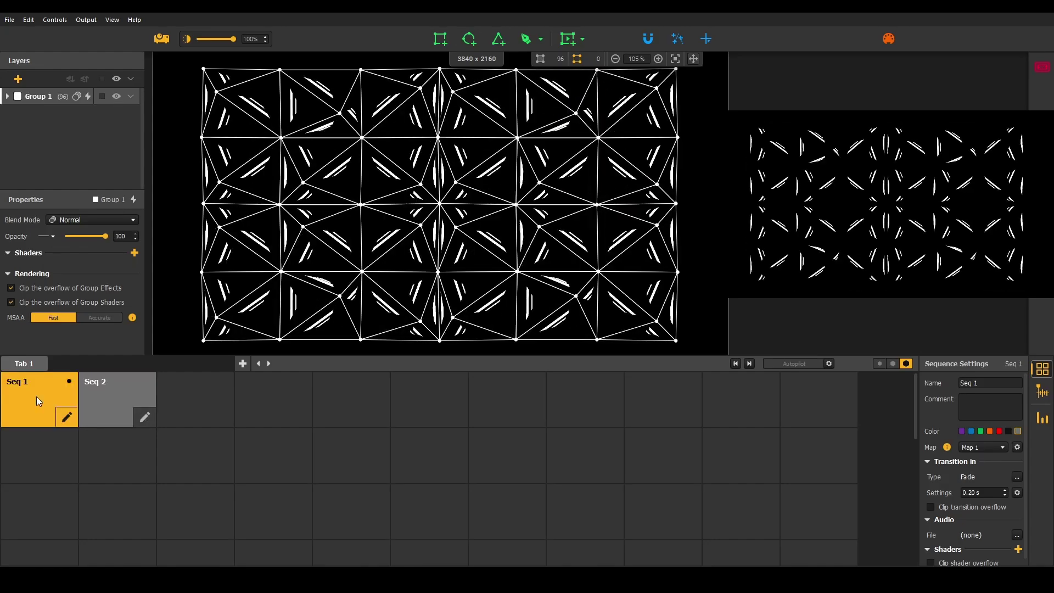
click(96, 397)
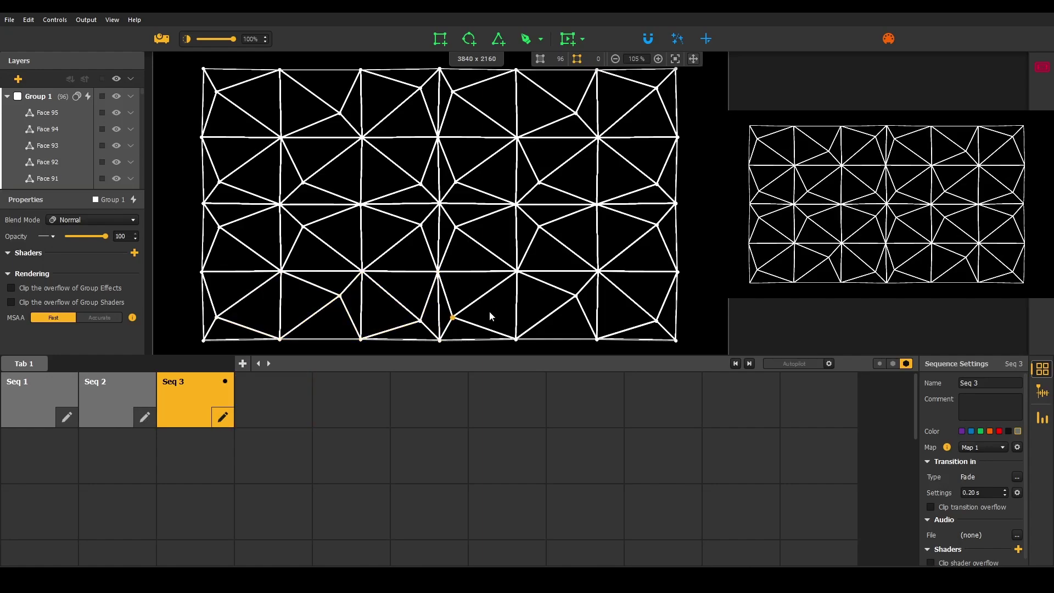
click(122, 391)
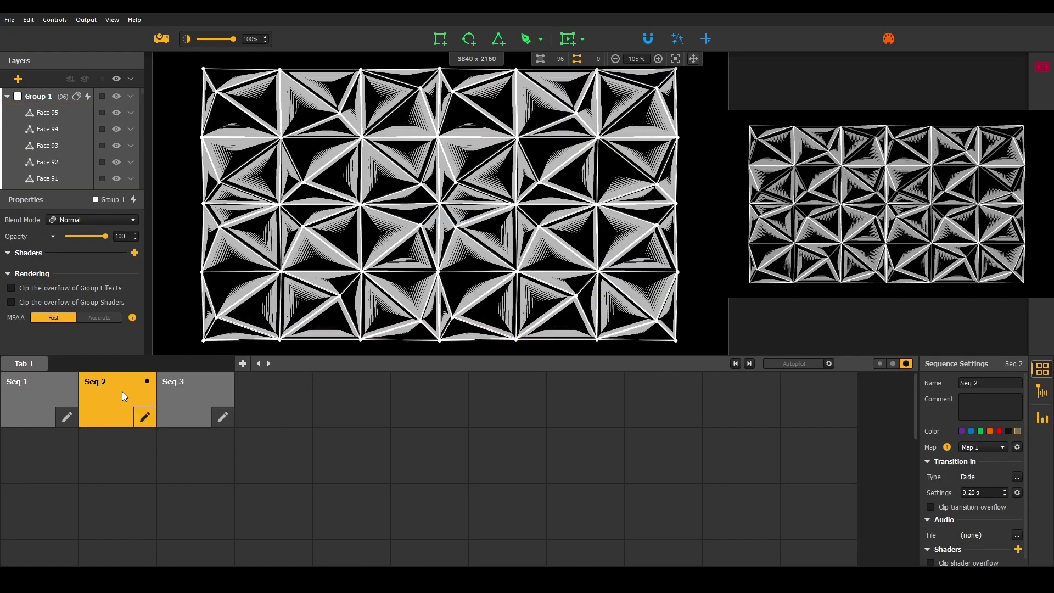
click(185, 394)
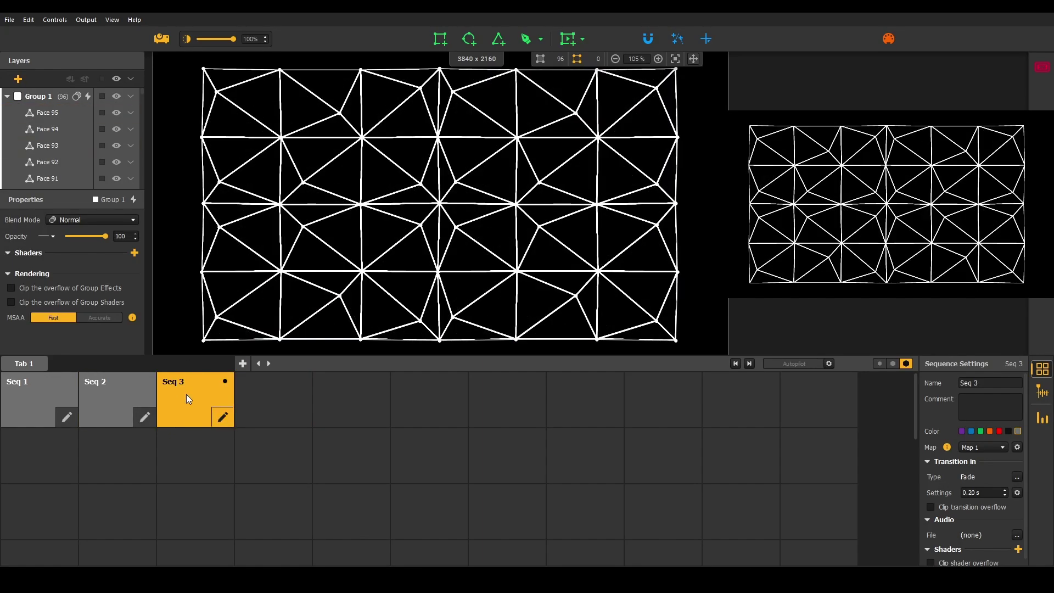
Try Map 2 for Seq 3, then put it back on Map 1
click(994, 449)
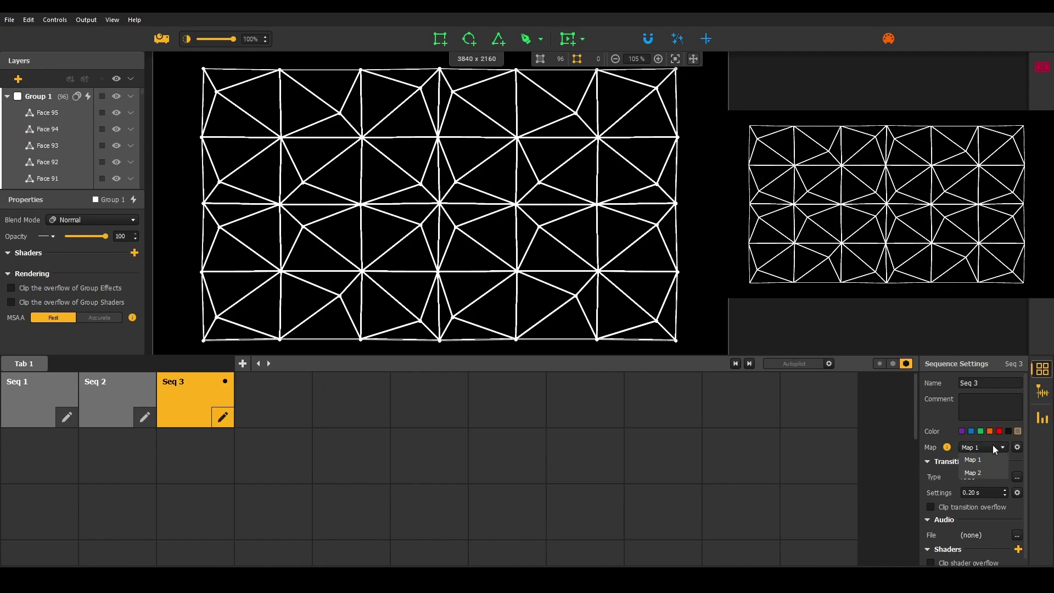
click(990, 473)
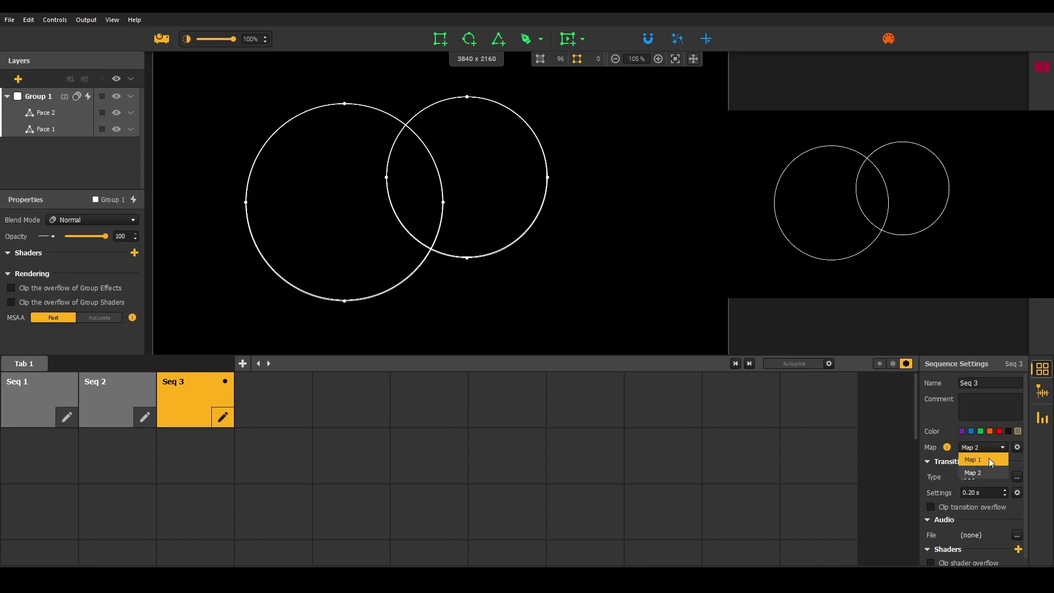
click(990, 459)
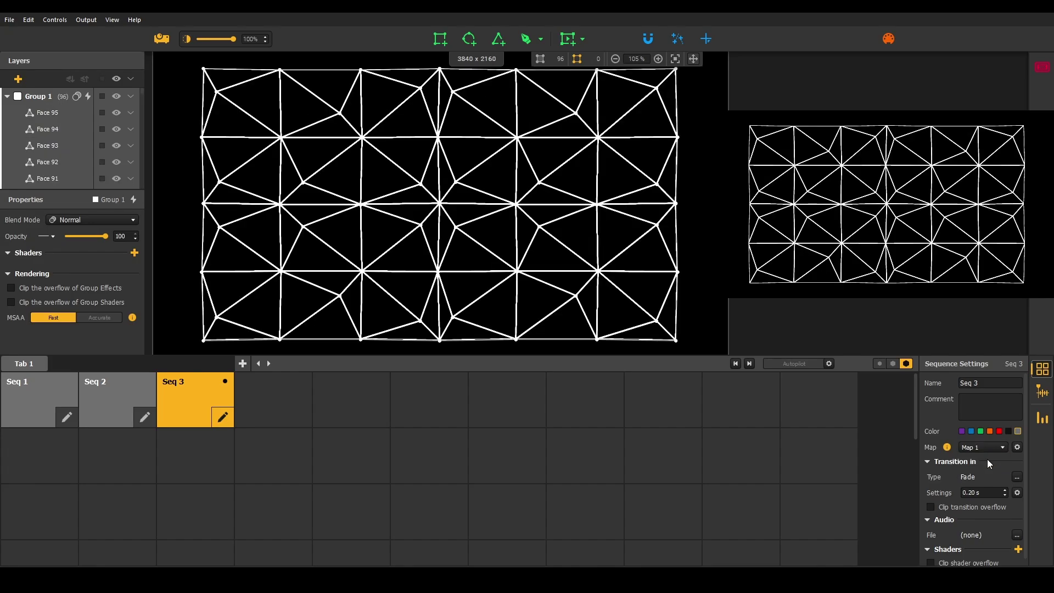
Turn off the Border group effect and apply the Firefly preset to the Line effect
click(1040, 70)
click(886, 81)
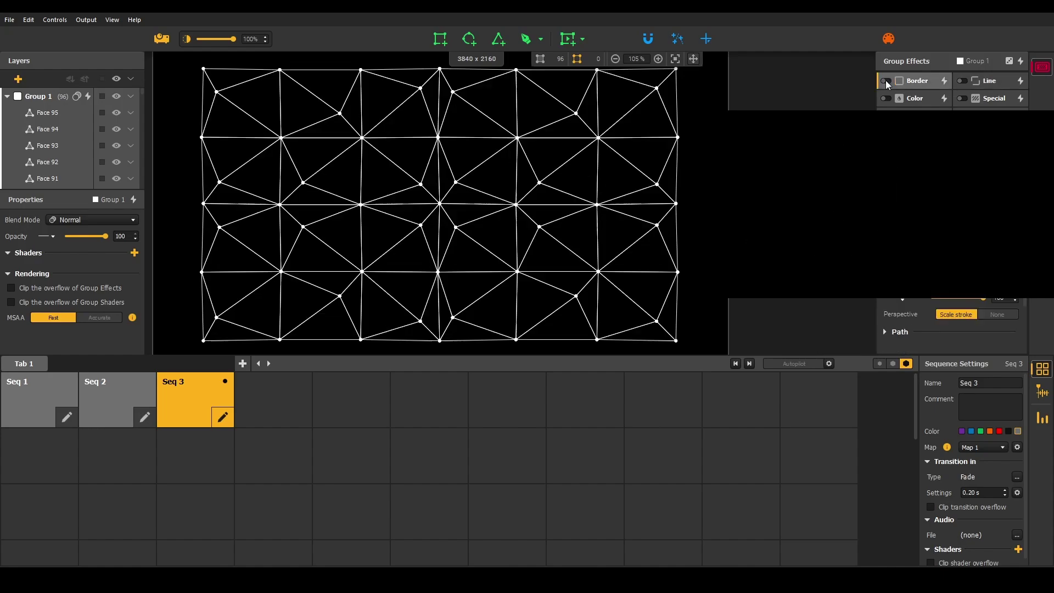
click(1022, 84)
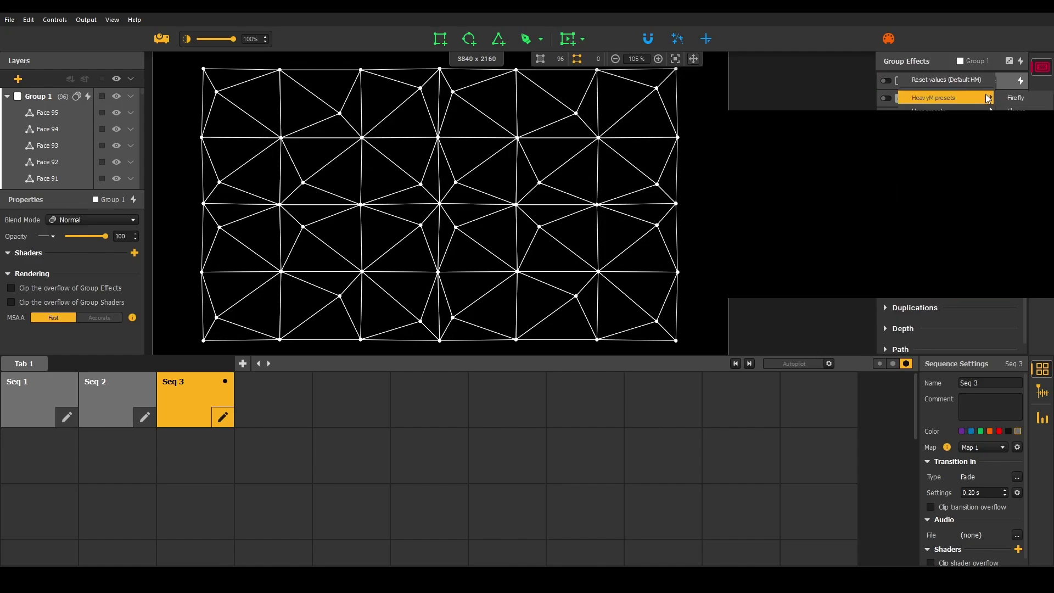
click(1010, 99)
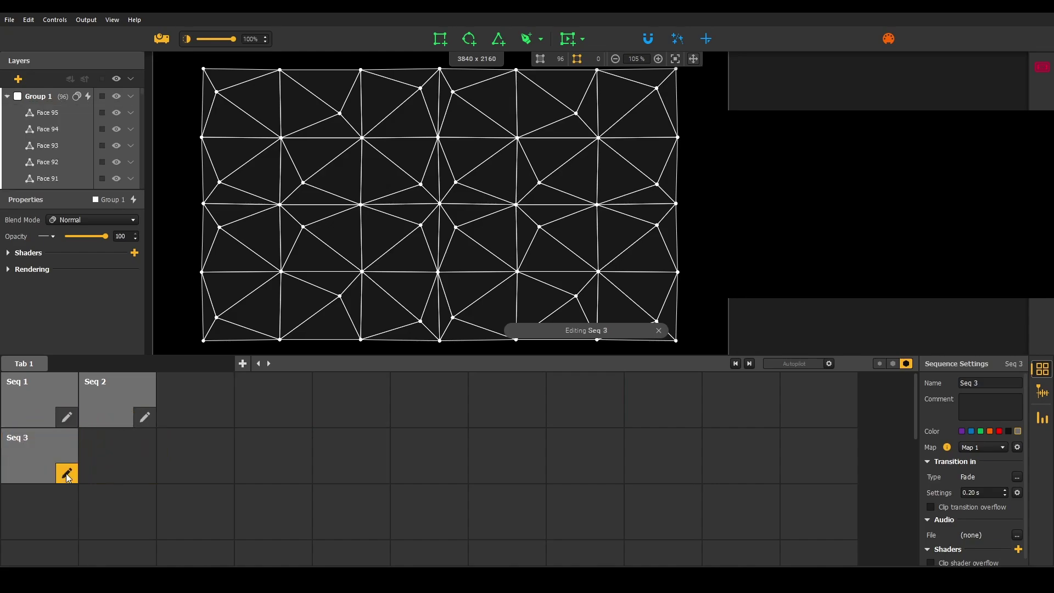
Rename Seq 3 to 'Firefly' with comment 'line', colour it blue, and add a new sequence tab
drag(983, 380, 953, 384)
text(Firefly)
click(968, 408)
click(972, 432)
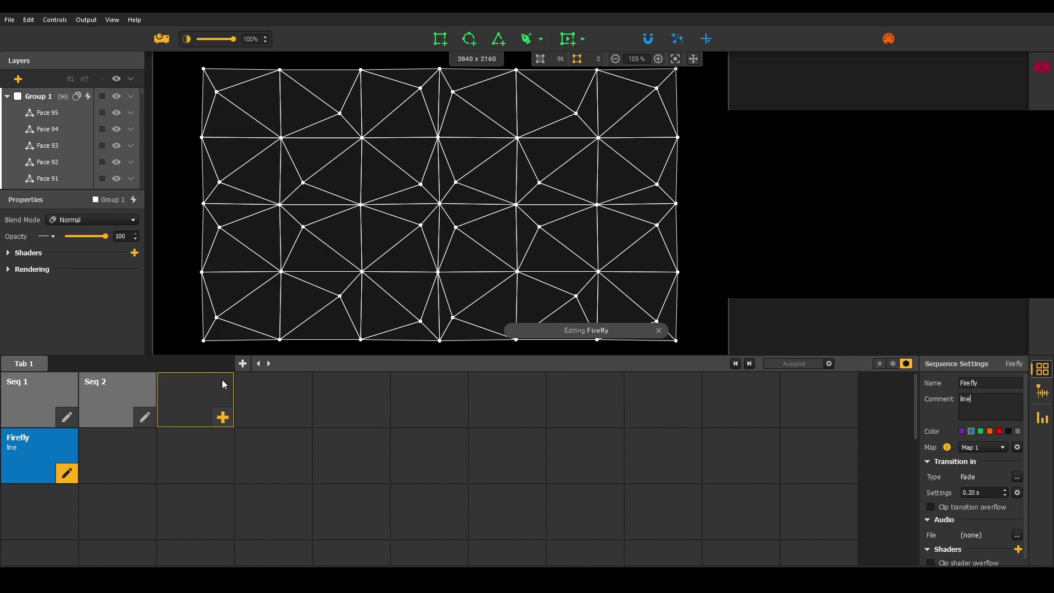
click(242, 364)
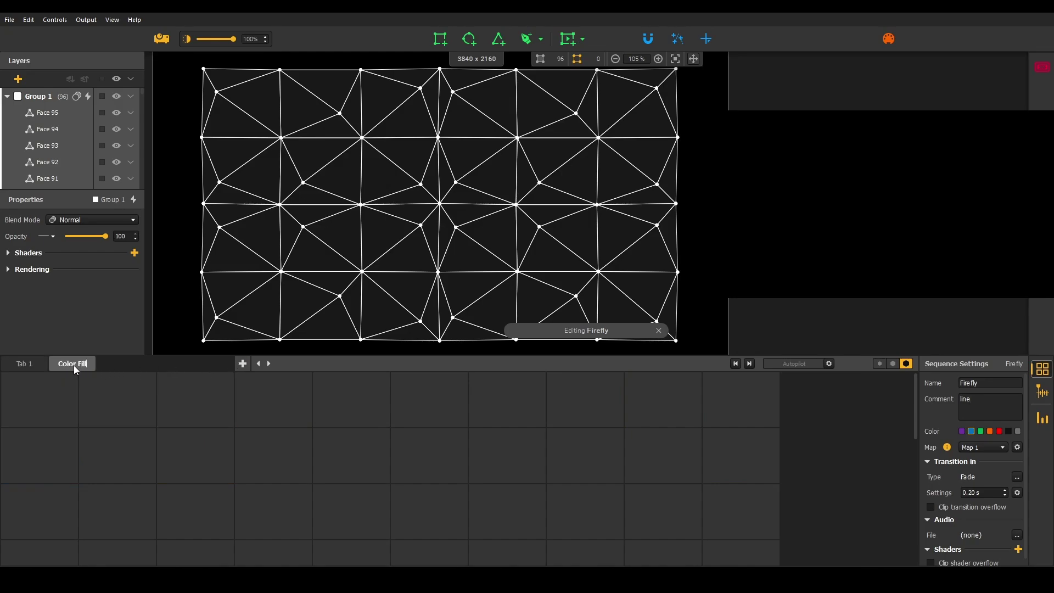
Confirm the new tab name and return to Tab 1
click(35, 364)
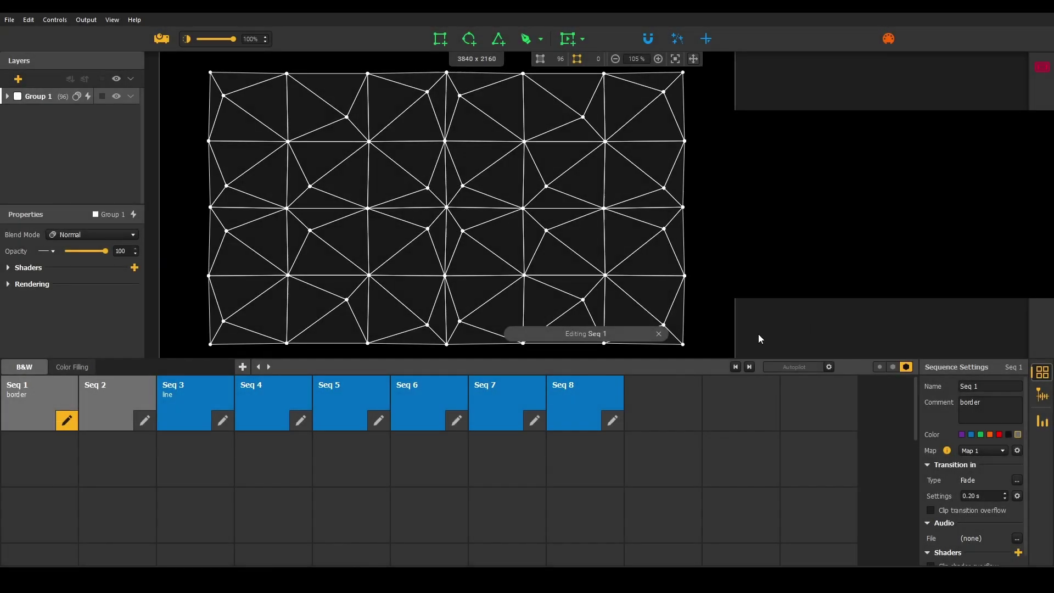
Play Seq 7, then play Seq 12 in Color Filling, advance twice, and enable Autopilot
click(503, 399)
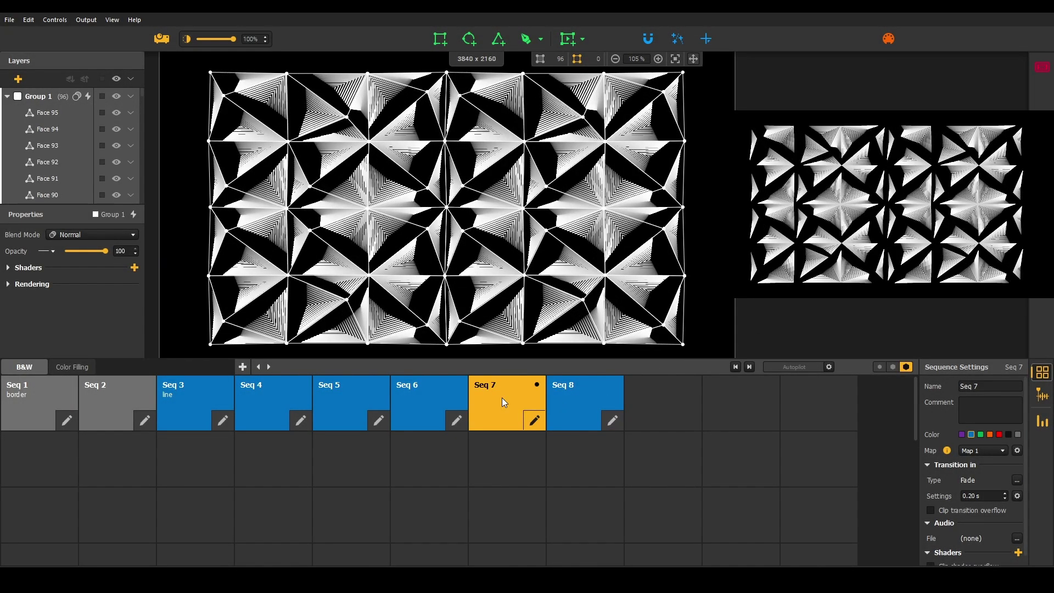
click(81, 366)
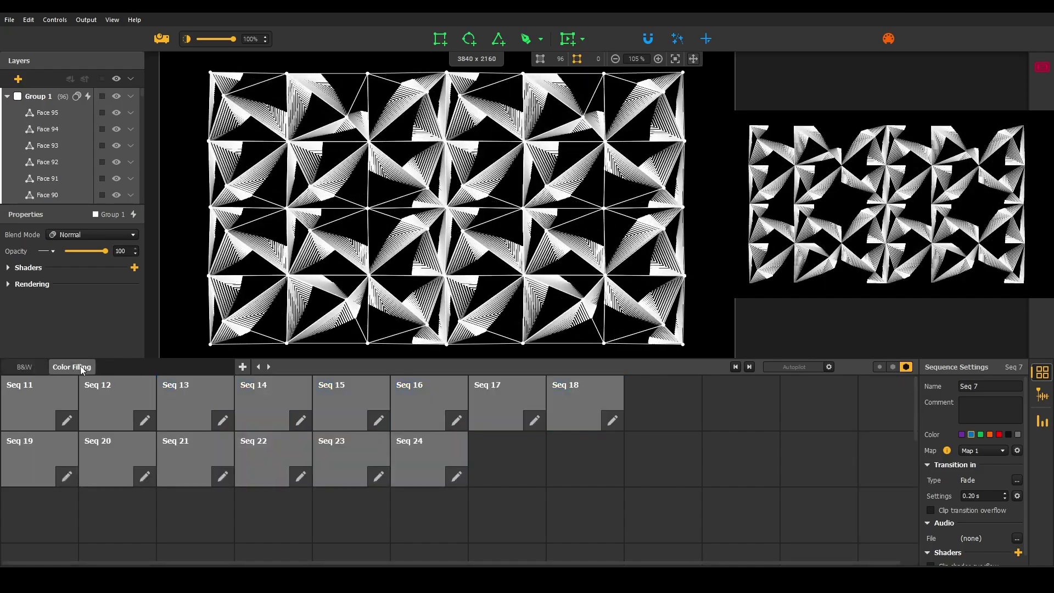
click(110, 391)
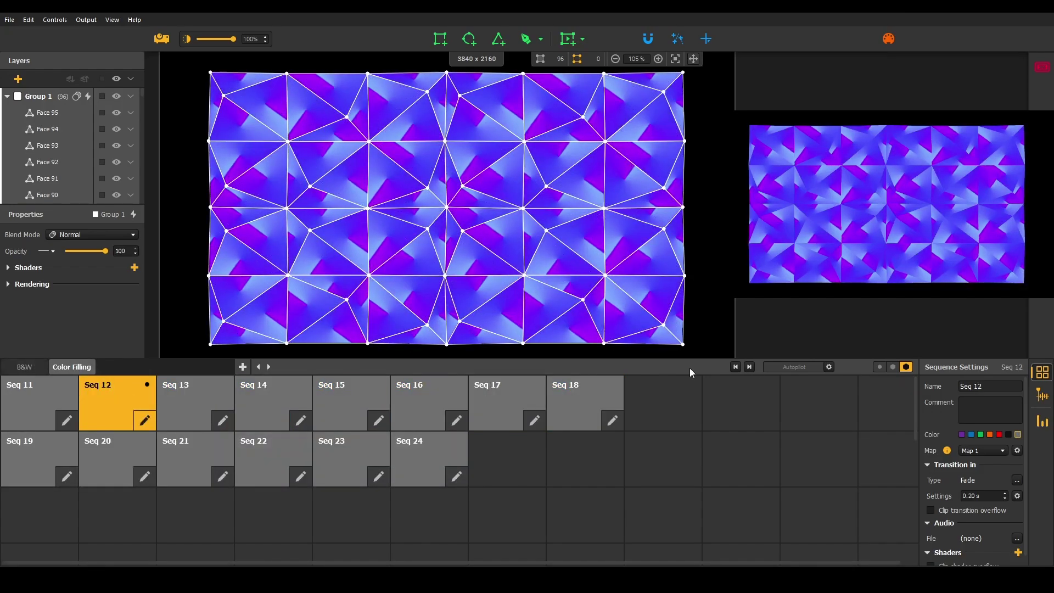
click(749, 368)
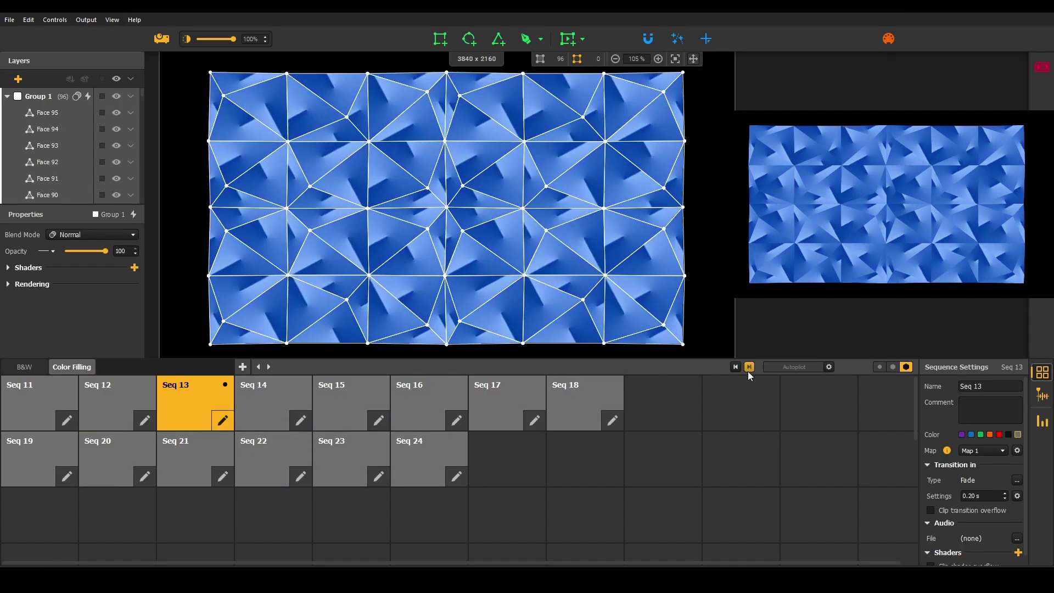
click(749, 368)
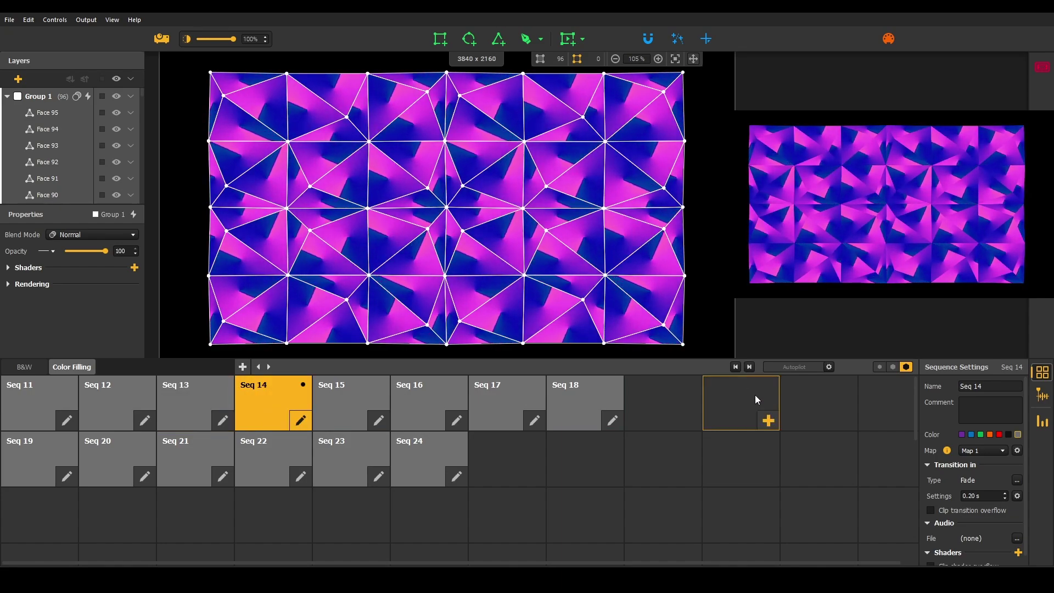
click(812, 367)
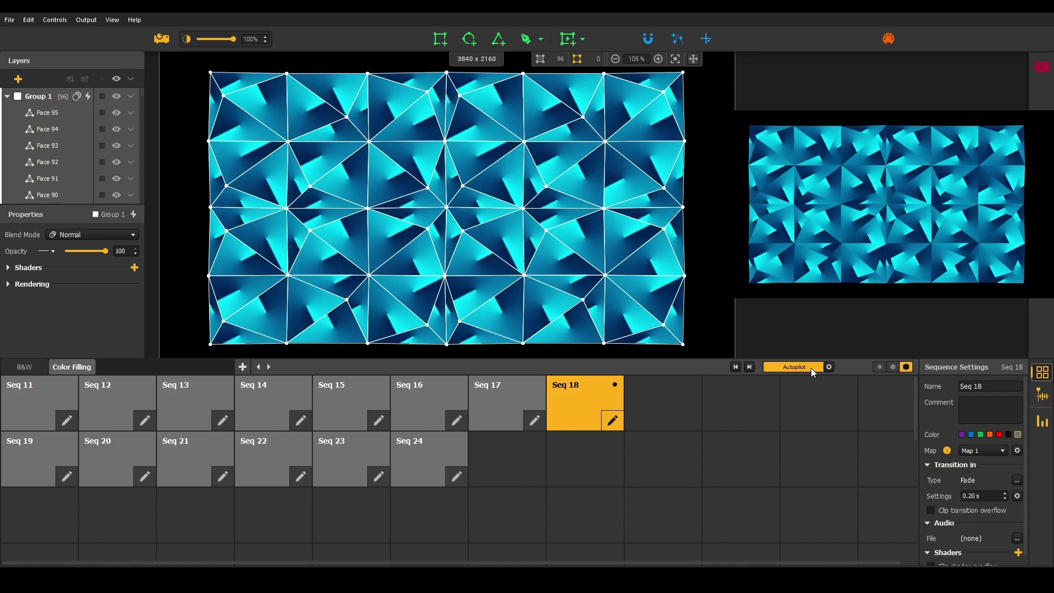
Set Autopilot to trigger every 00:00:02.000 seconds left to right, then jump to Seq 14 and Seq 21
click(829, 366)
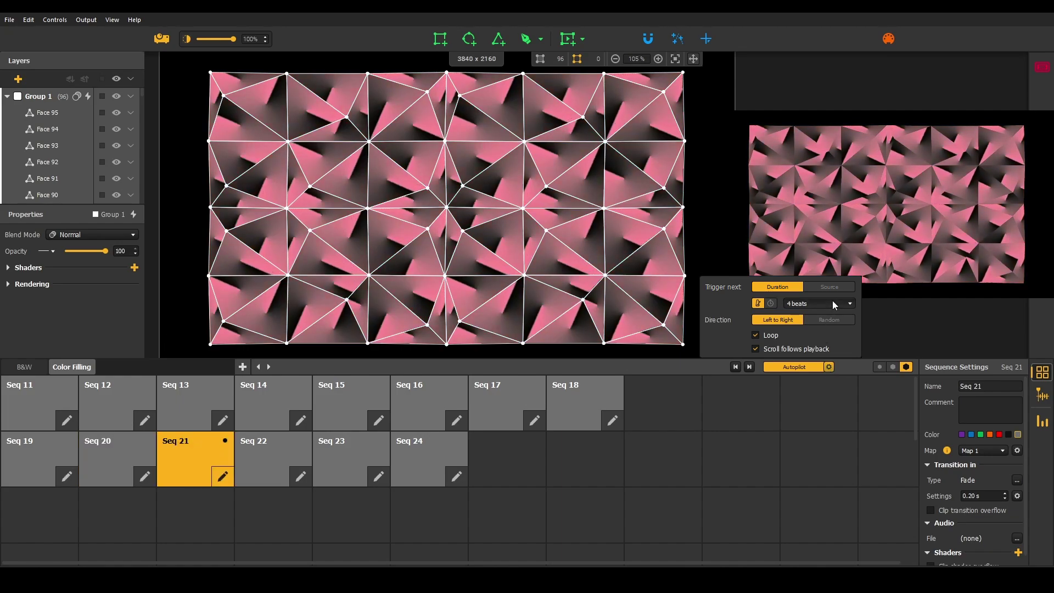
click(832, 301)
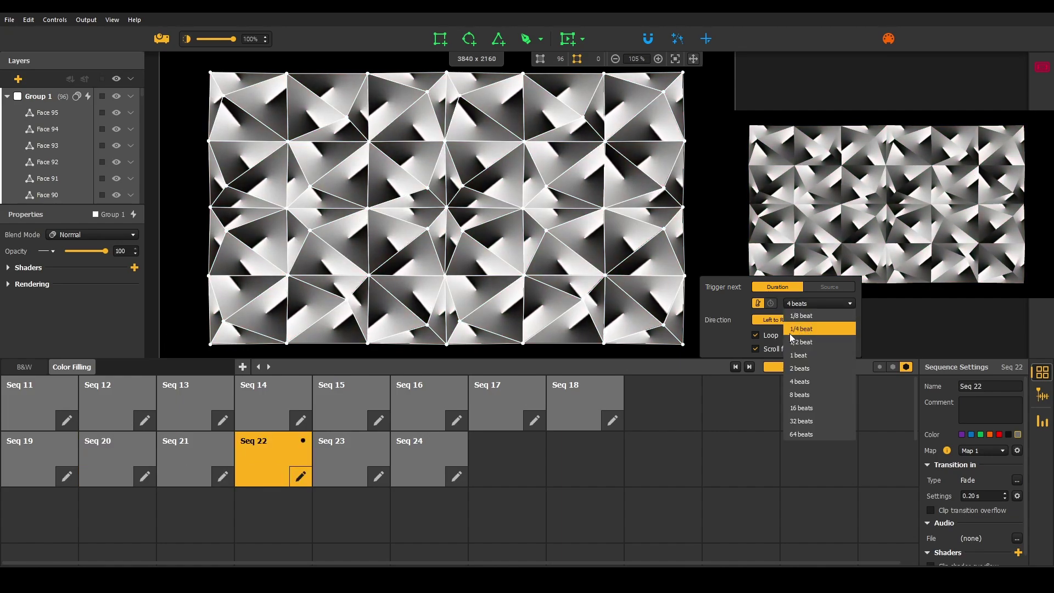
click(772, 303)
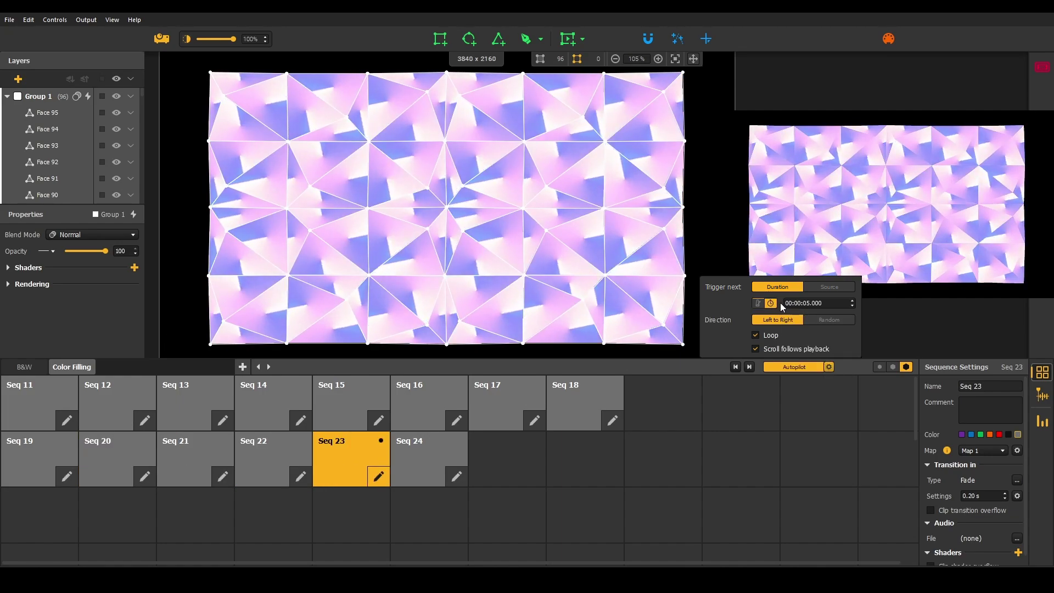
click(810, 304)
scroll(809, 303, down, 3)
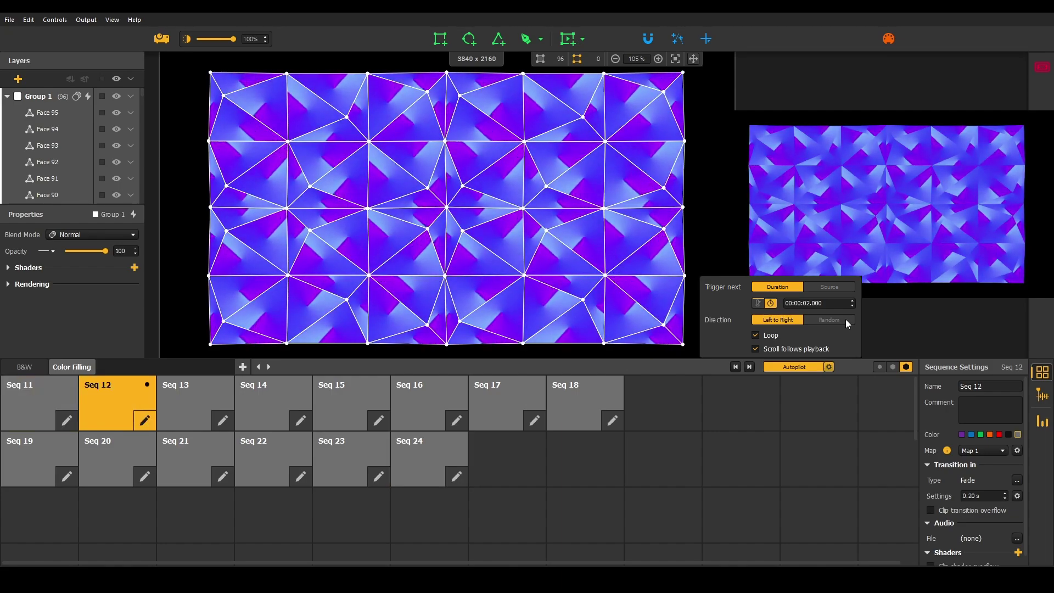
click(846, 319)
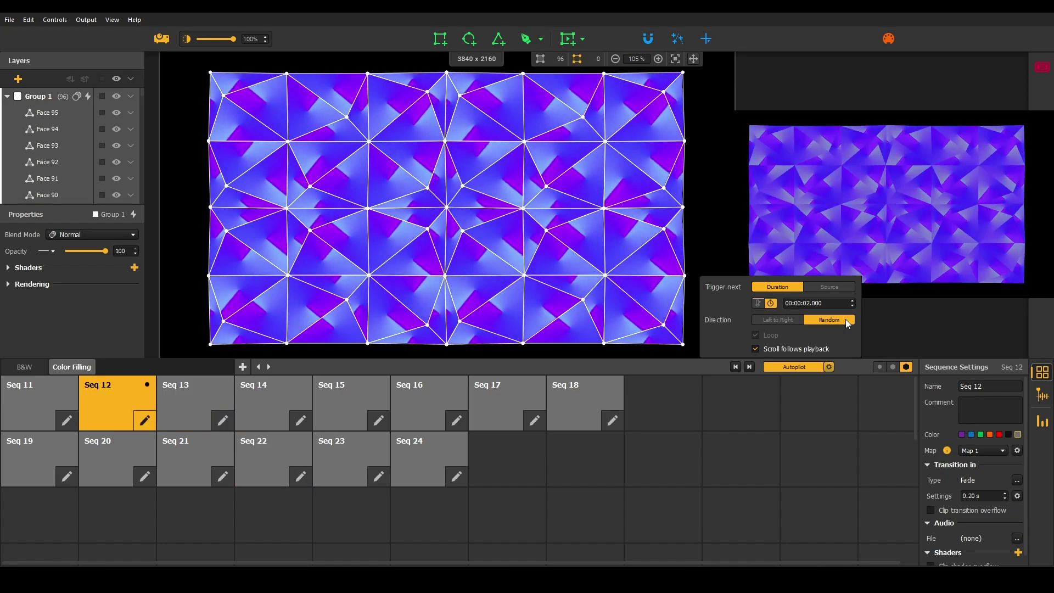
click(784, 320)
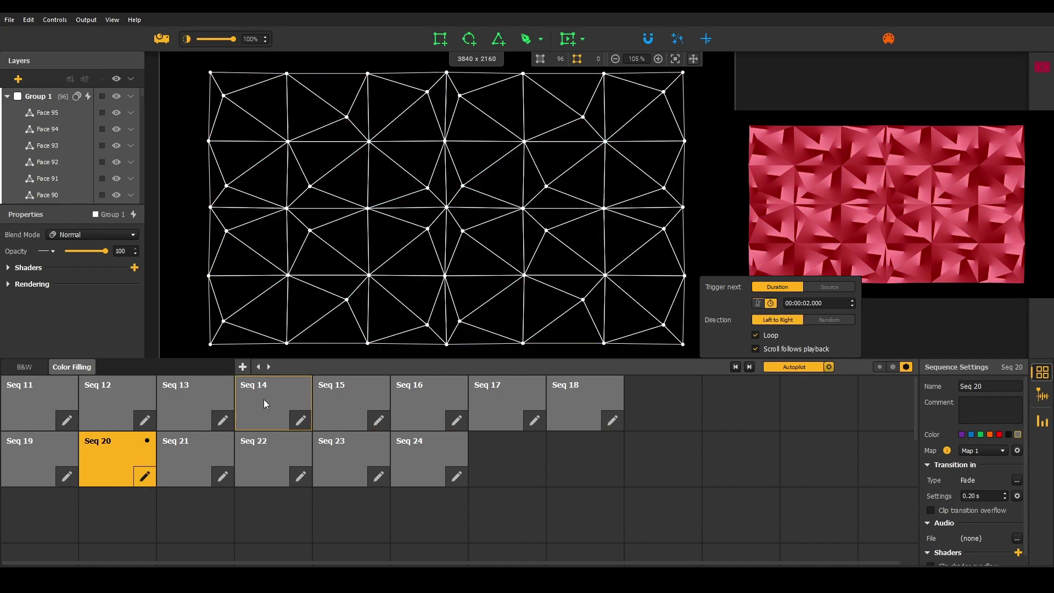
click(264, 400)
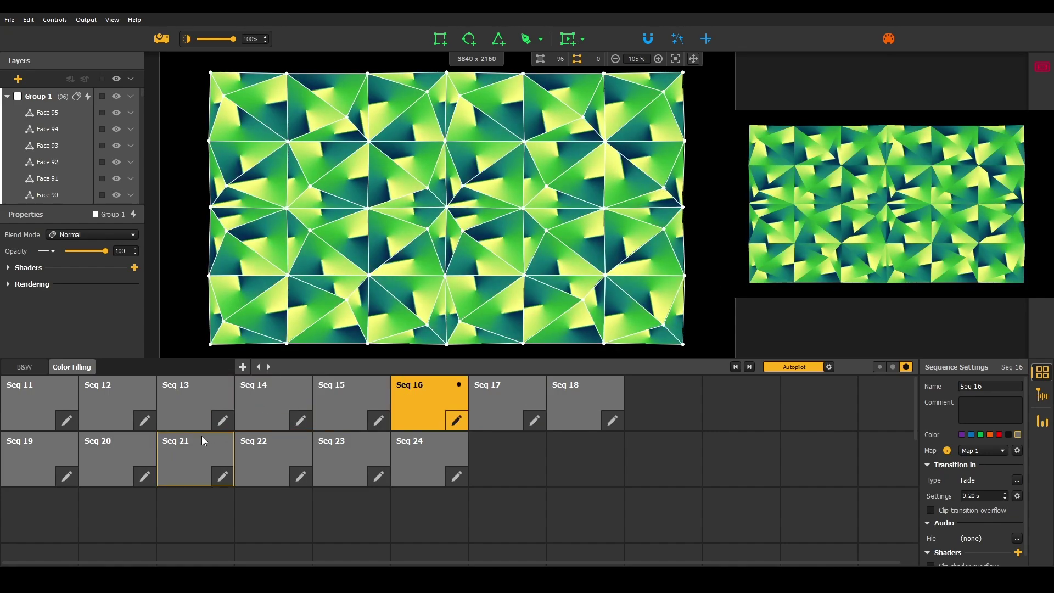
click(199, 438)
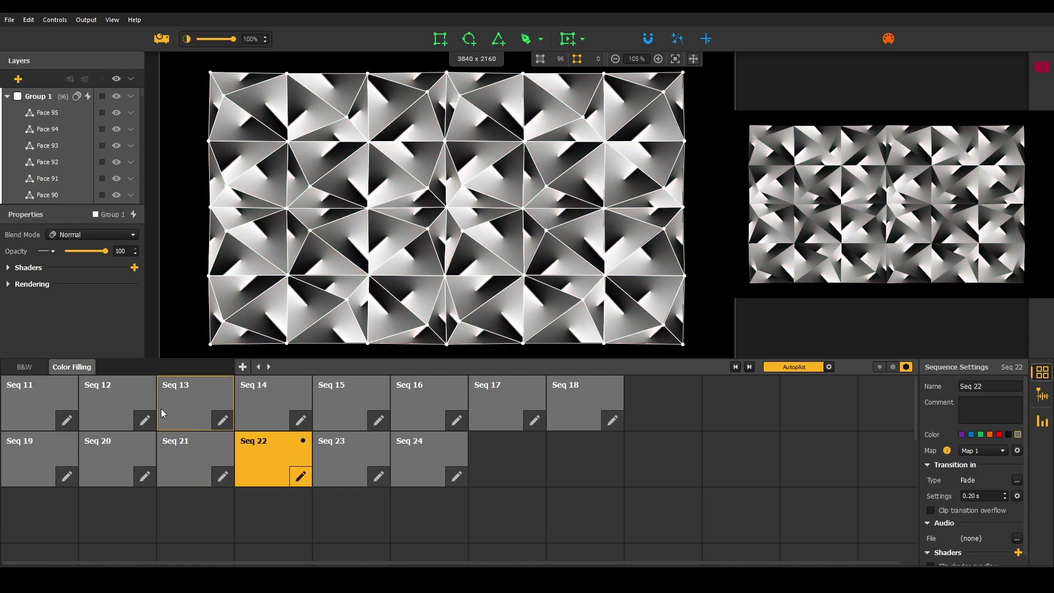
Mark Seq 12 and Seq 13 as drafts
right_click(130, 400)
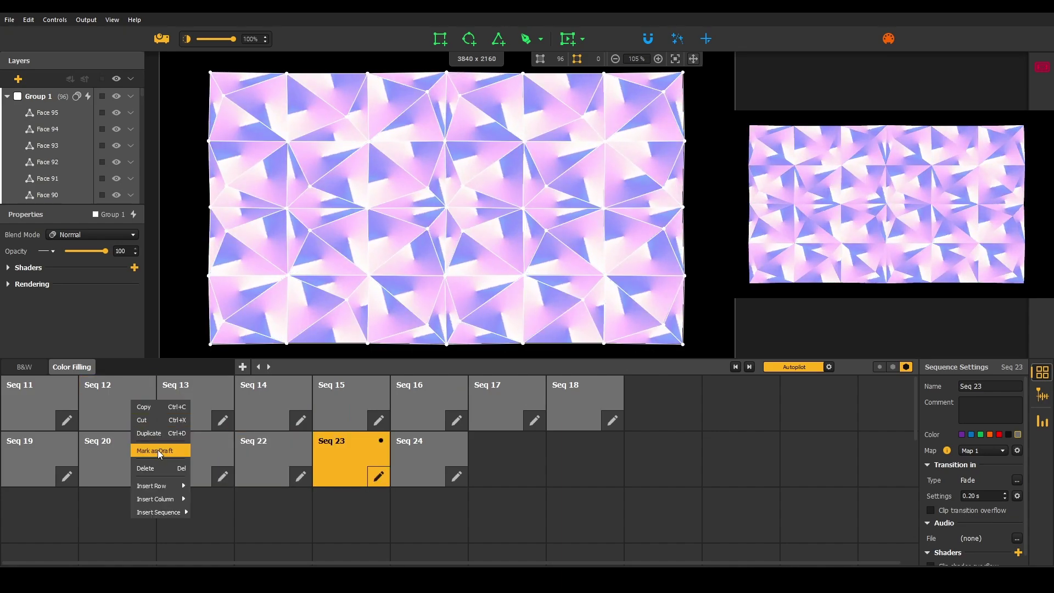
click(157, 450)
right_click(188, 407)
click(212, 462)
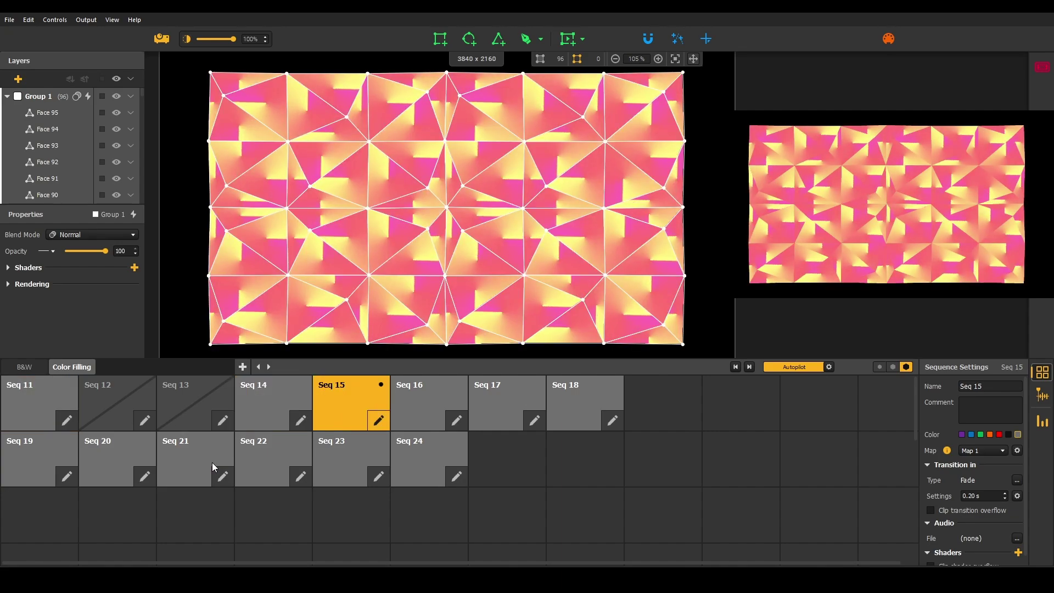
mouse_move(667, 460)
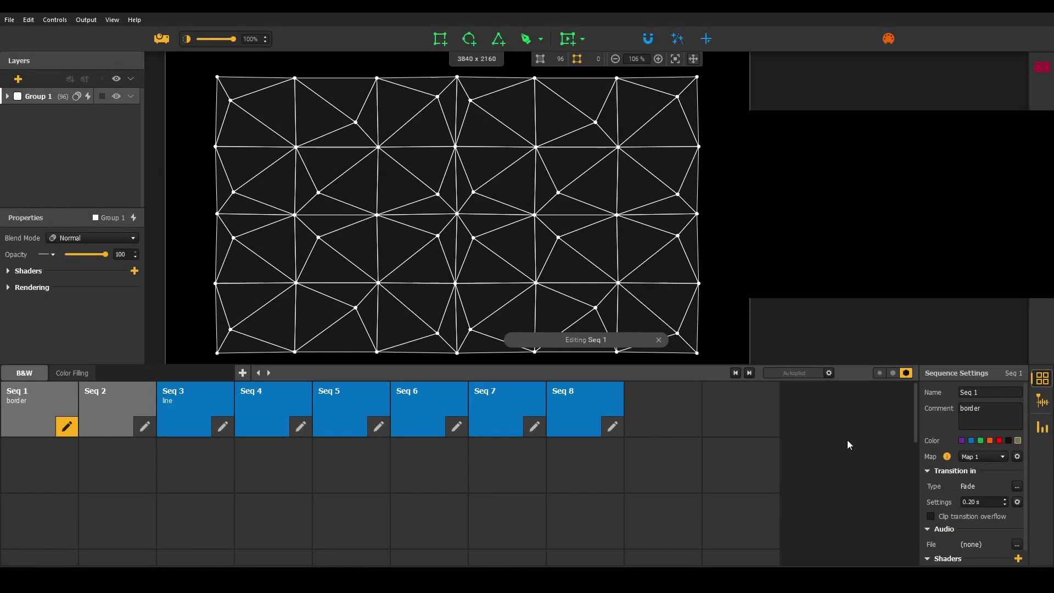
Show the full-width timeline, load track1.mp3 as its audio, and set its length to 6 seconds
click(1042, 402)
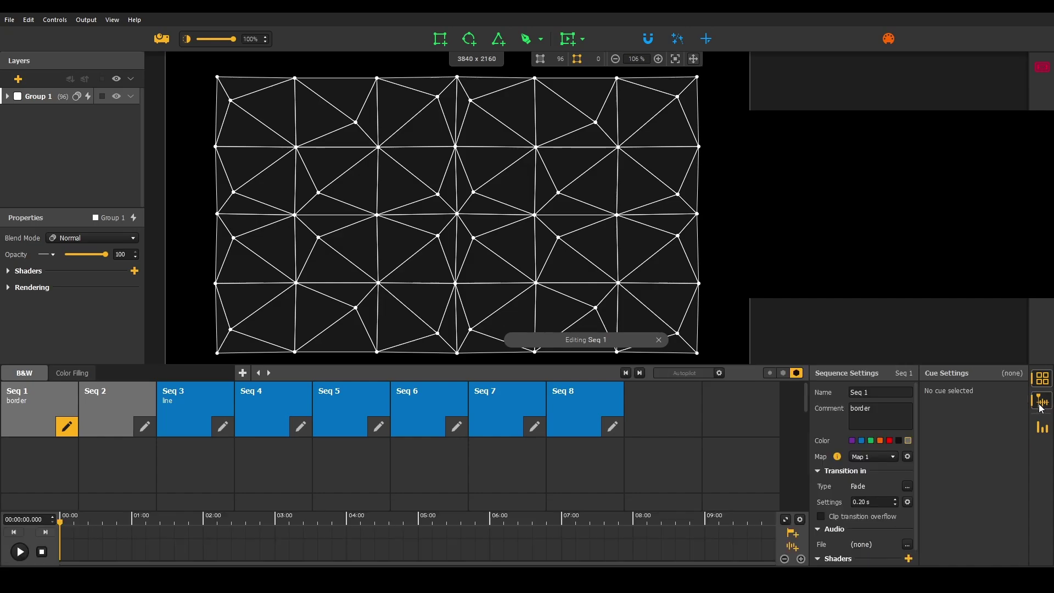
click(1046, 378)
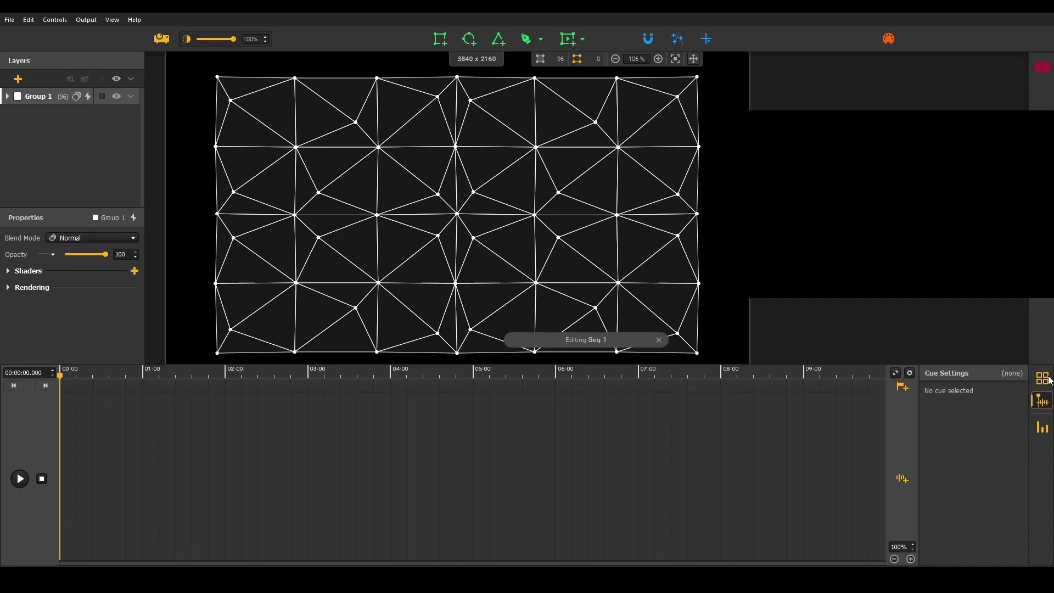
click(911, 373)
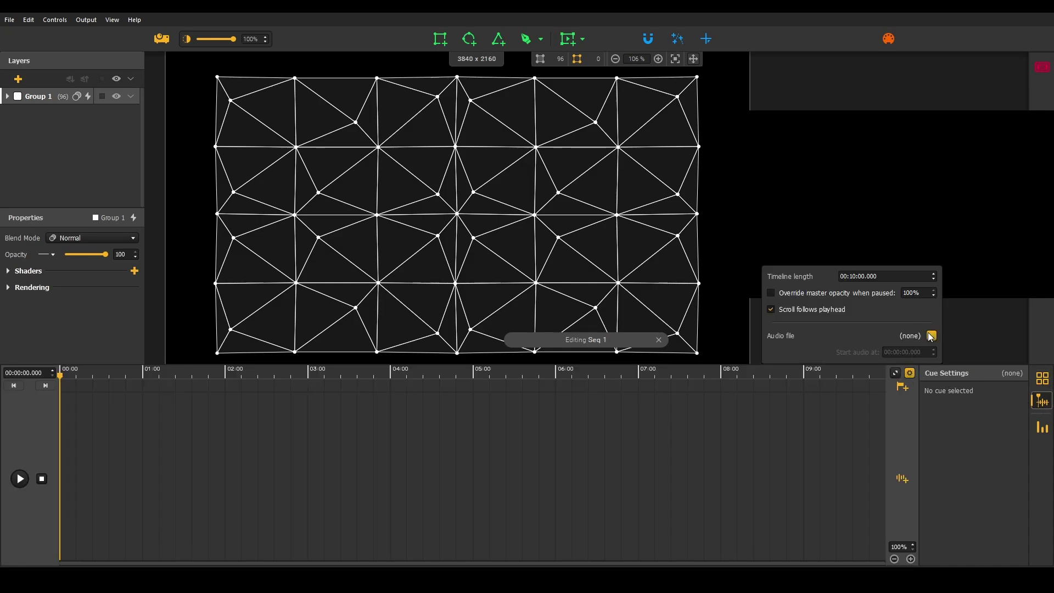
click(931, 336)
double_click(789, 374)
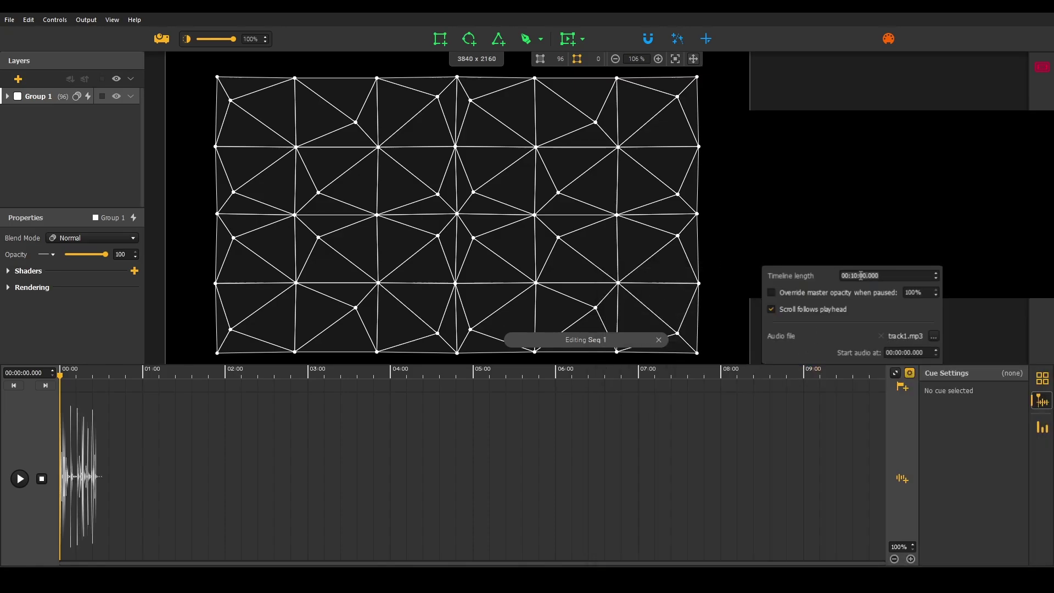
text(6)
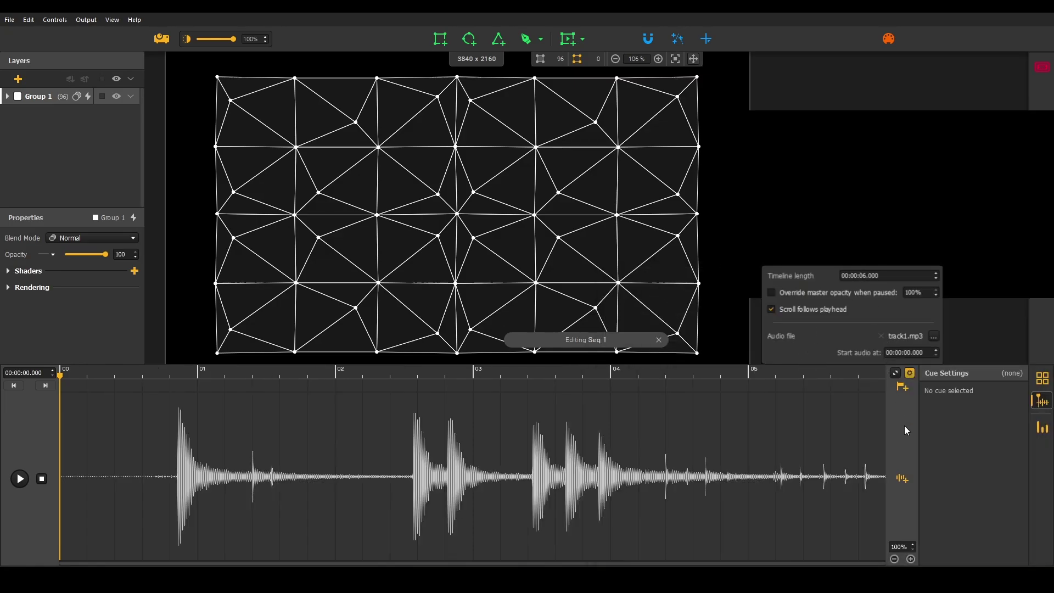
Look through the available cue types, then close the list without adding a cue
click(902, 388)
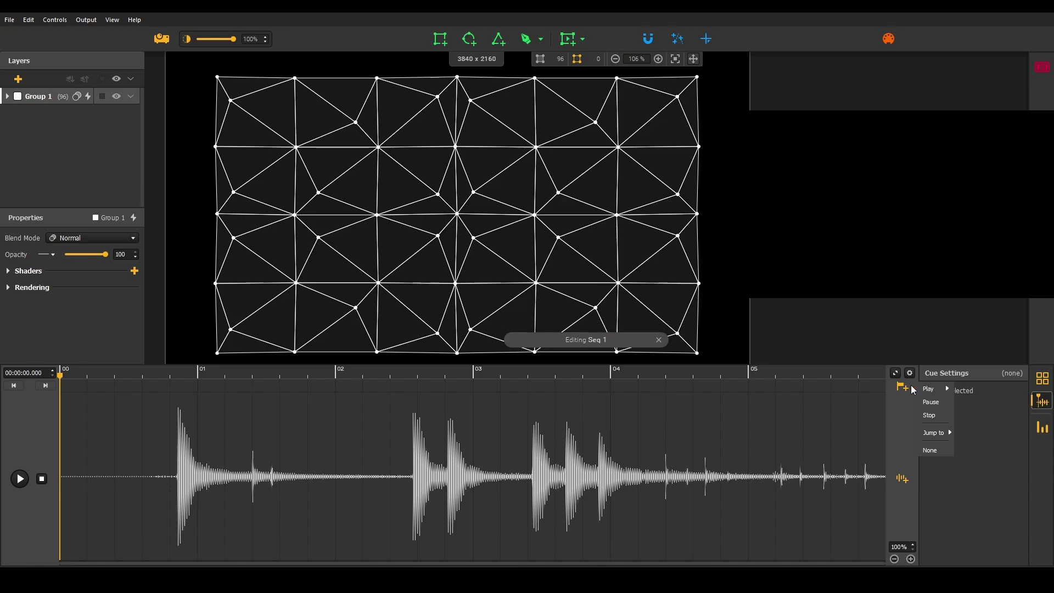
mouse_move(936, 391)
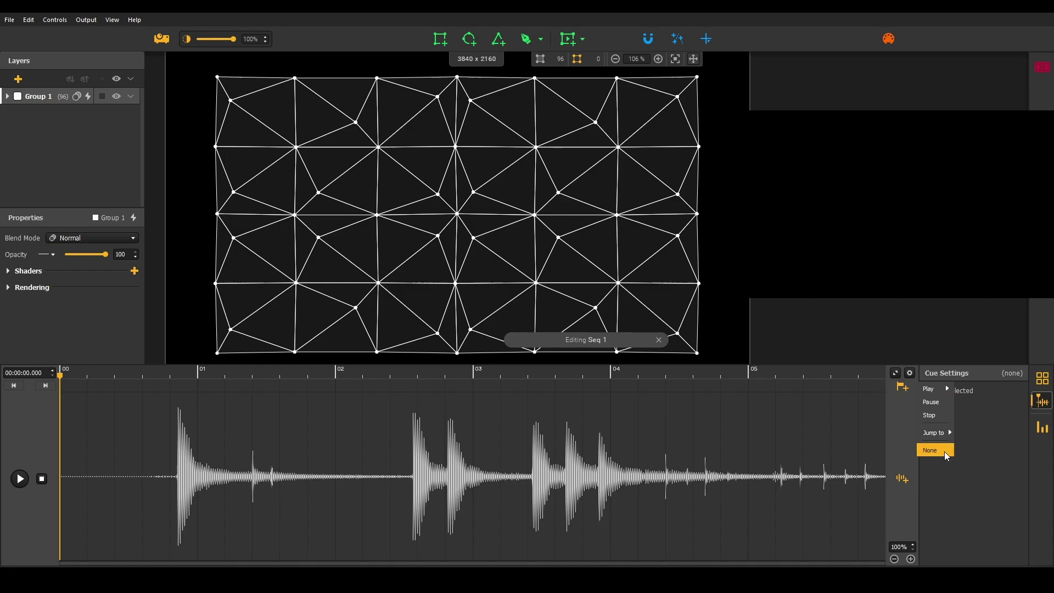
click(943, 451)
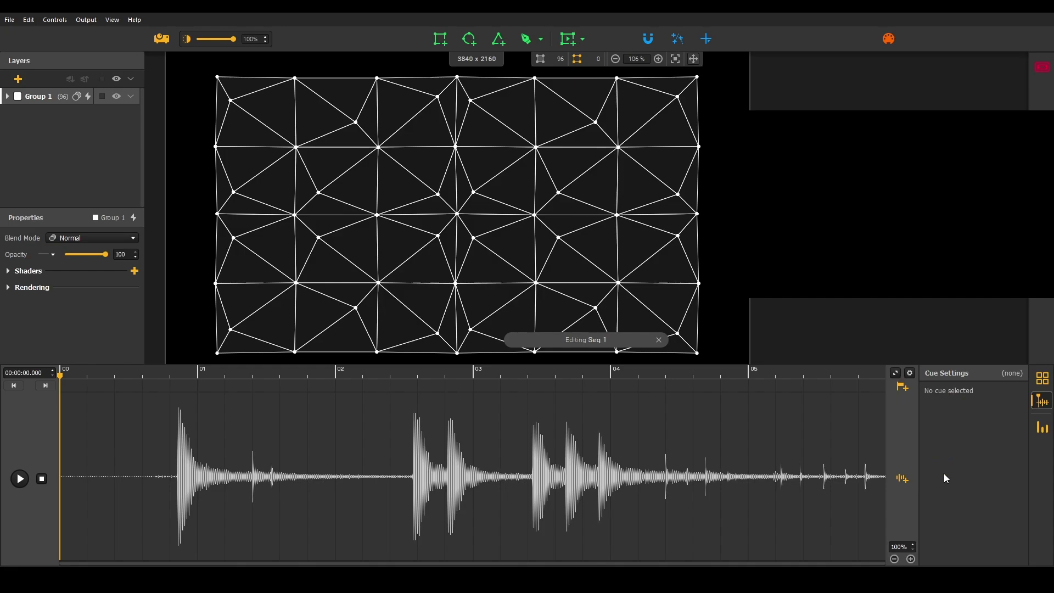
With the sequence grid and enlarged timeline, place Play Seq 3 at ~2.5 s and Play Seq 7 at ~3.4 s
click(1042, 378)
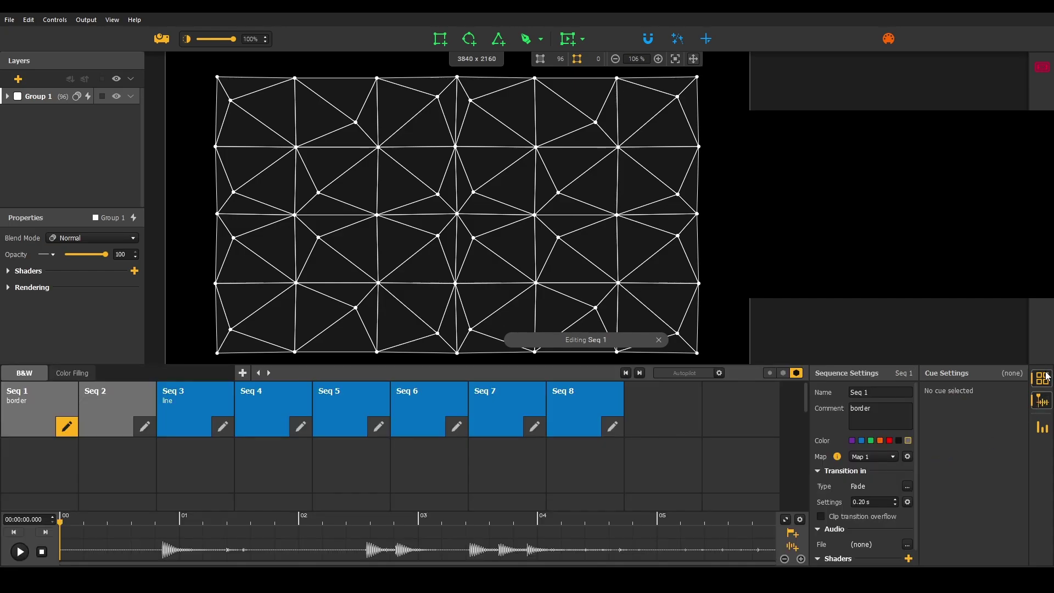
click(786, 519)
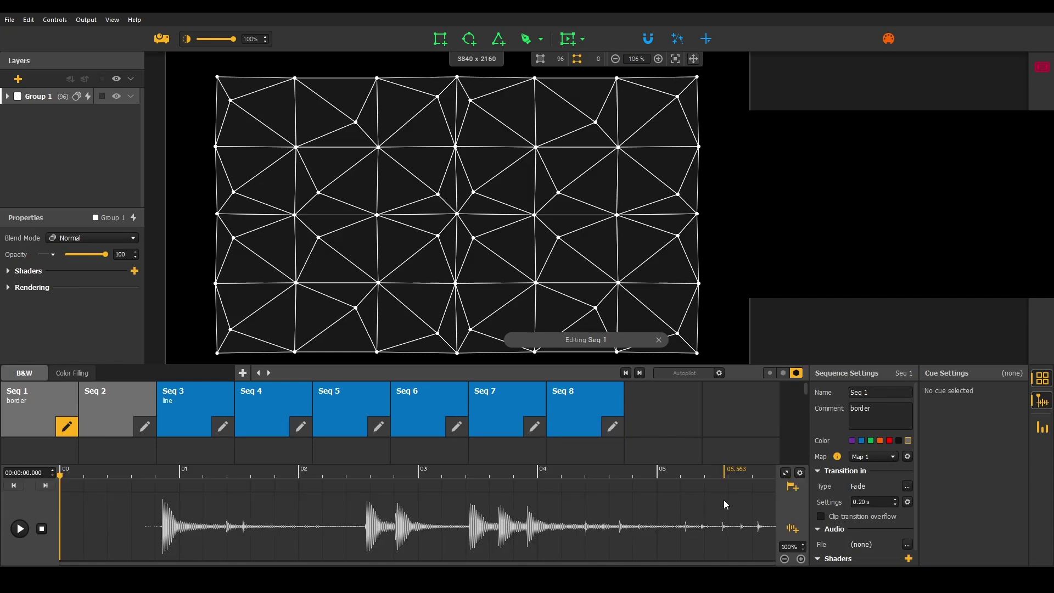
drag(183, 406, 366, 495)
drag(482, 420, 470, 483)
Check the Play Seq 3 and Play Seq 7 cues in Cue Settings, keeping Play Seq 7 as the action
click(385, 486)
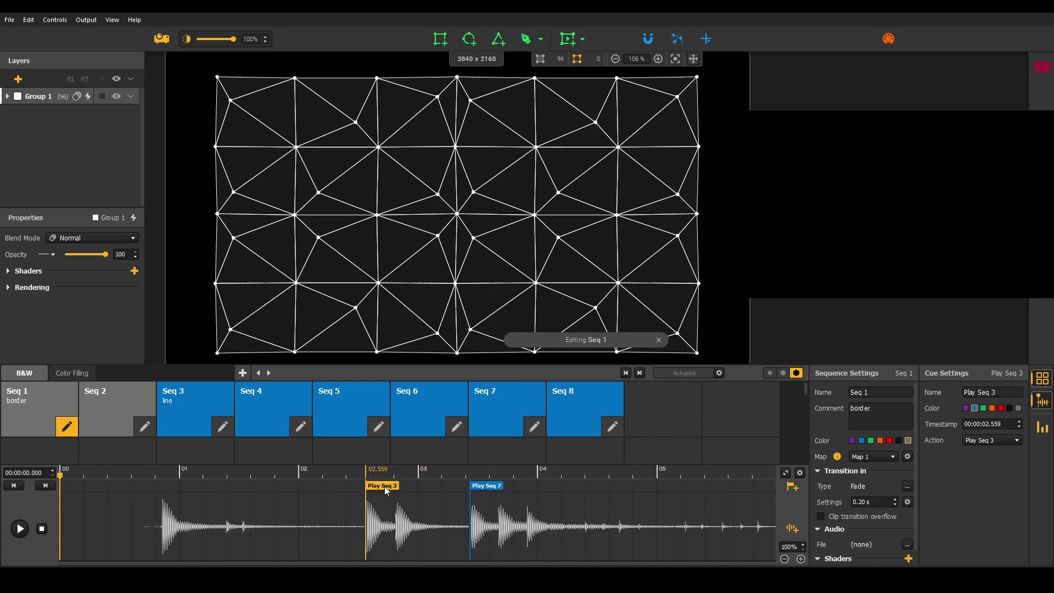
click(485, 485)
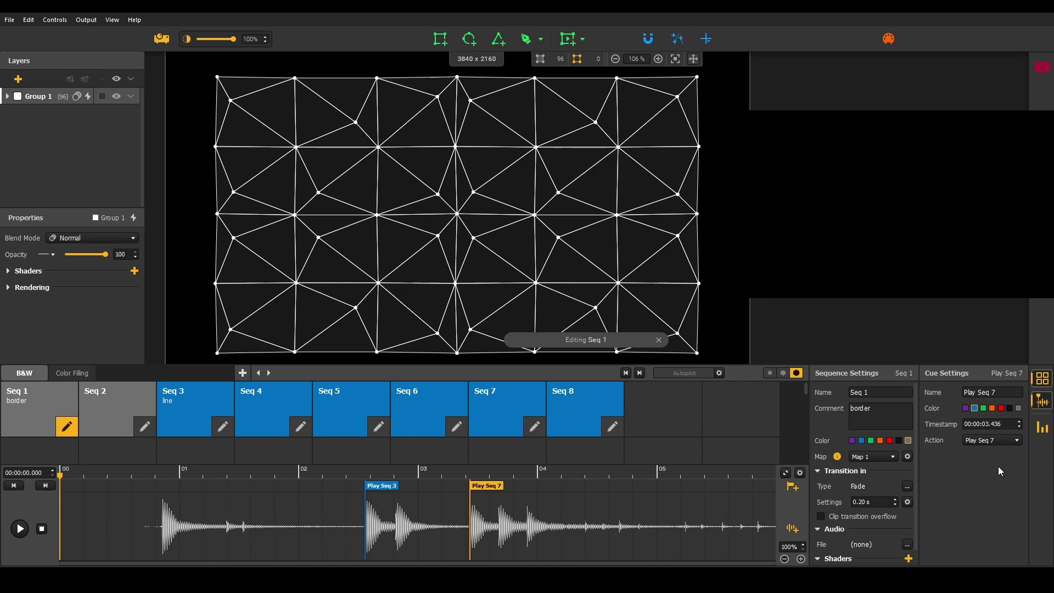
click(1009, 441)
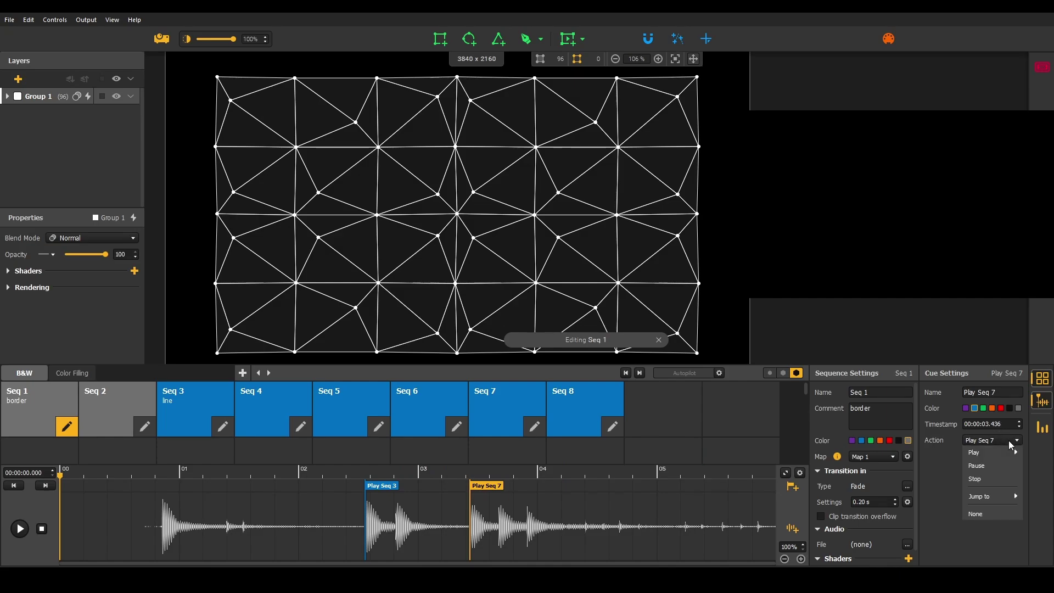
click(983, 541)
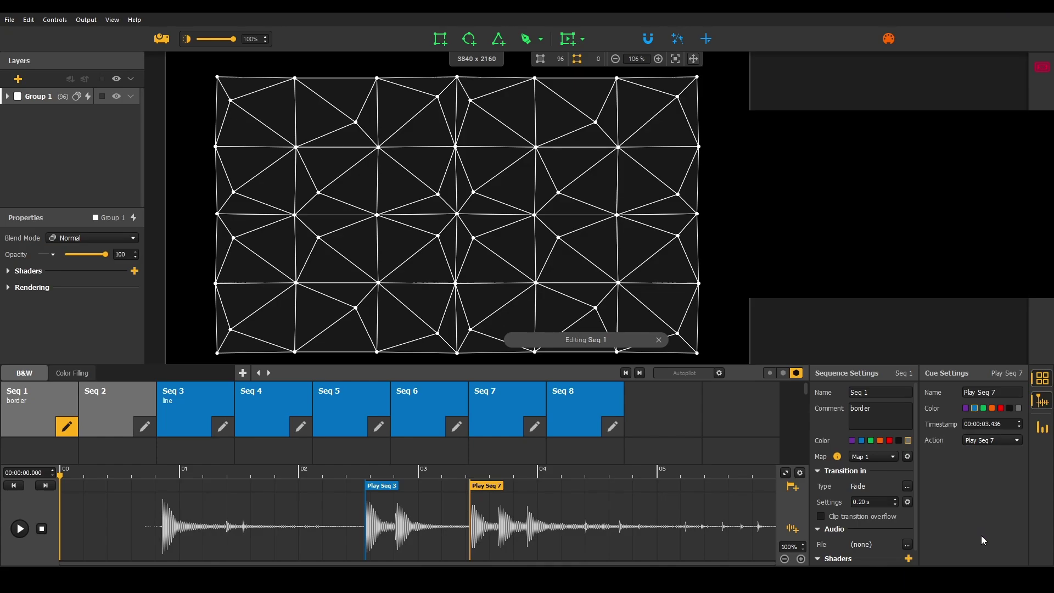
Play the timeline to test the cues, then add a Stop cue near its 6-second end
click(18, 529)
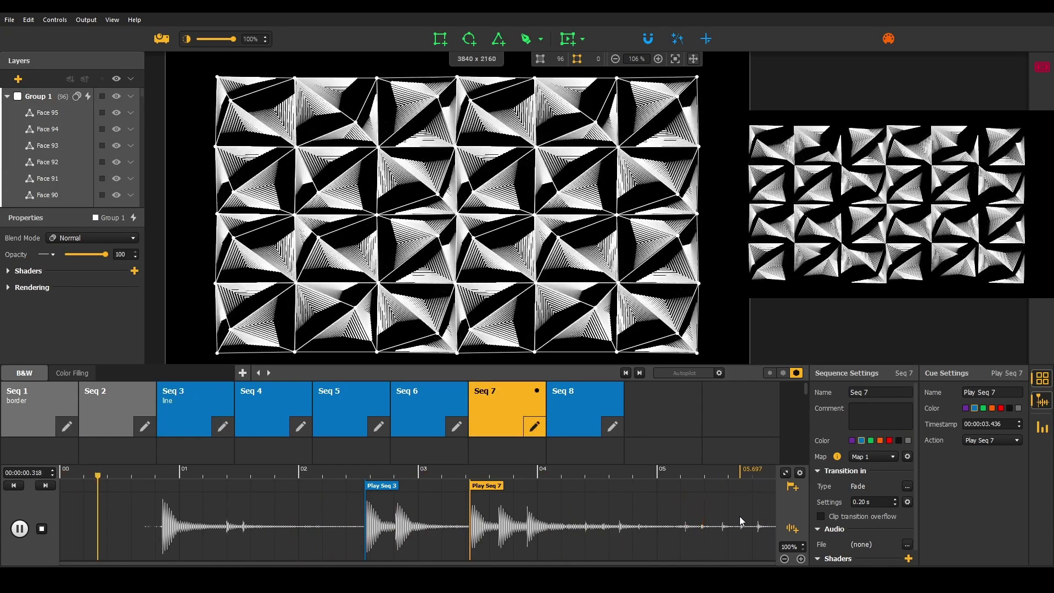
right_click(747, 485)
mouse_move(766, 492)
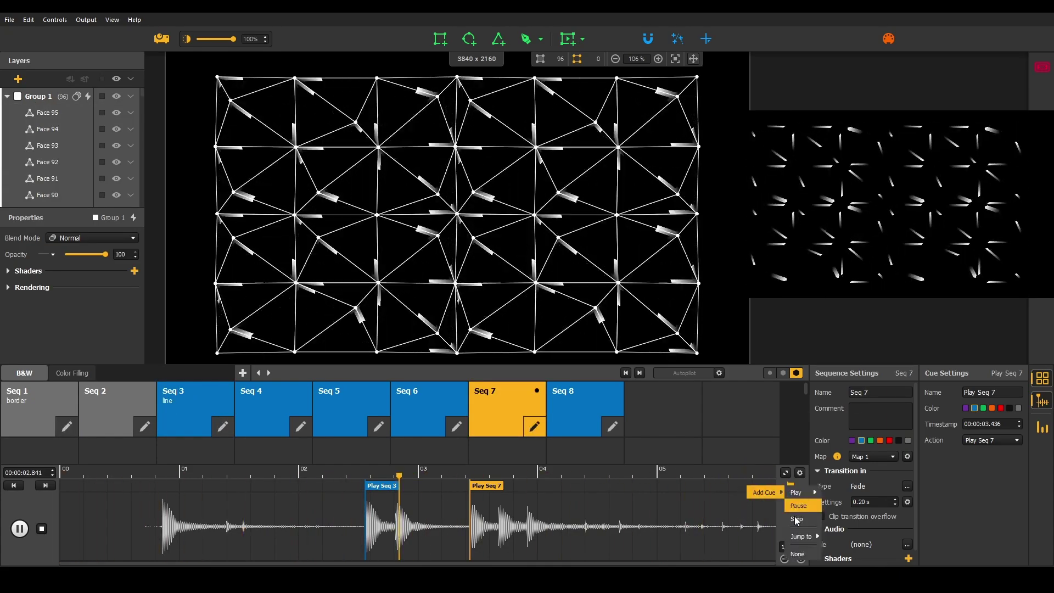
click(797, 520)
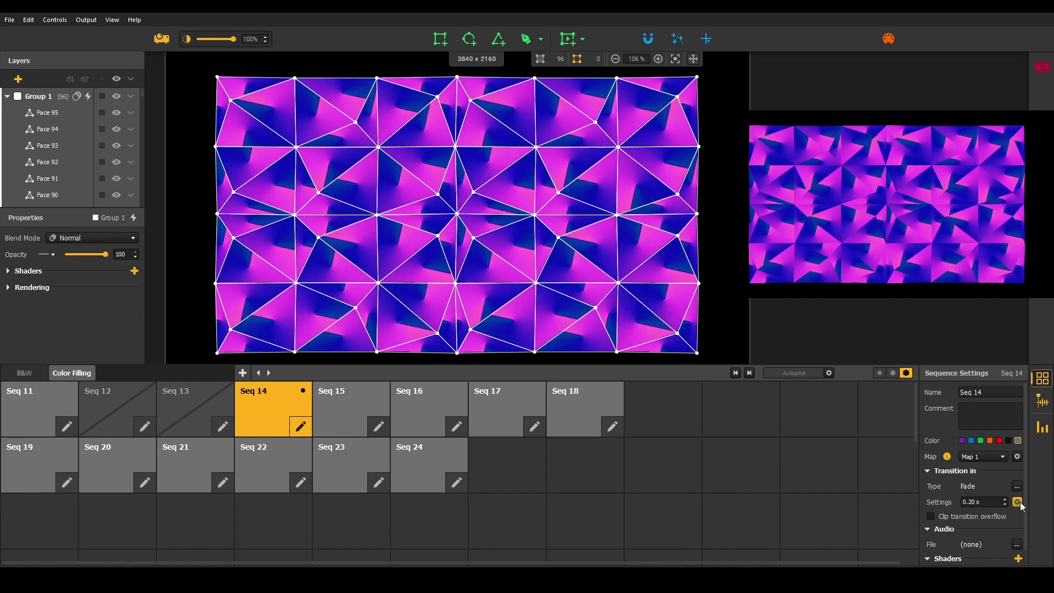
Pick the Perlin shader as Seq 14's transition in and set its duration to 2 s
click(1018, 487)
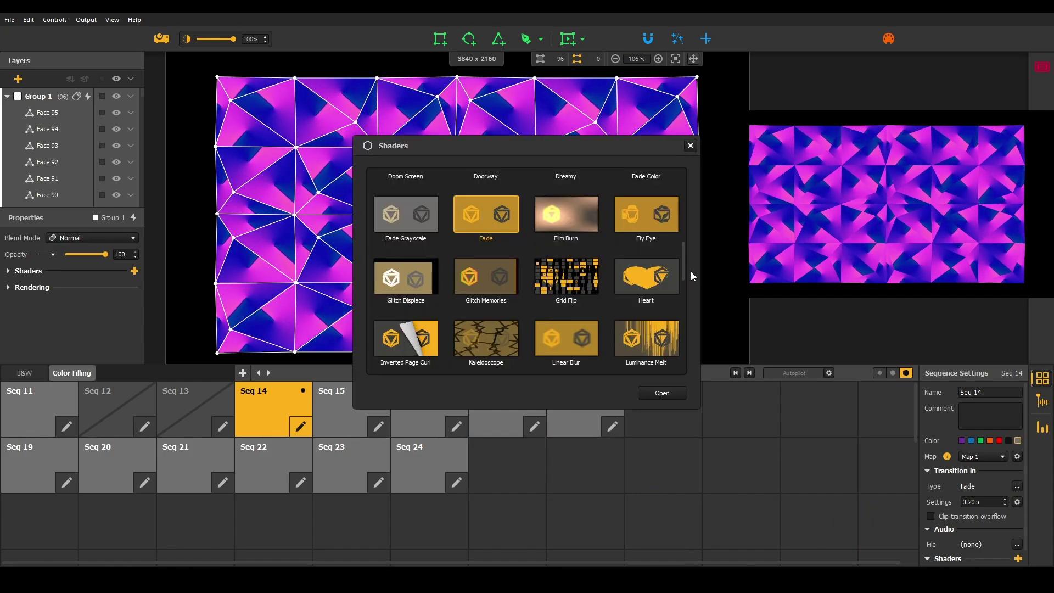
drag(684, 261, 687, 295)
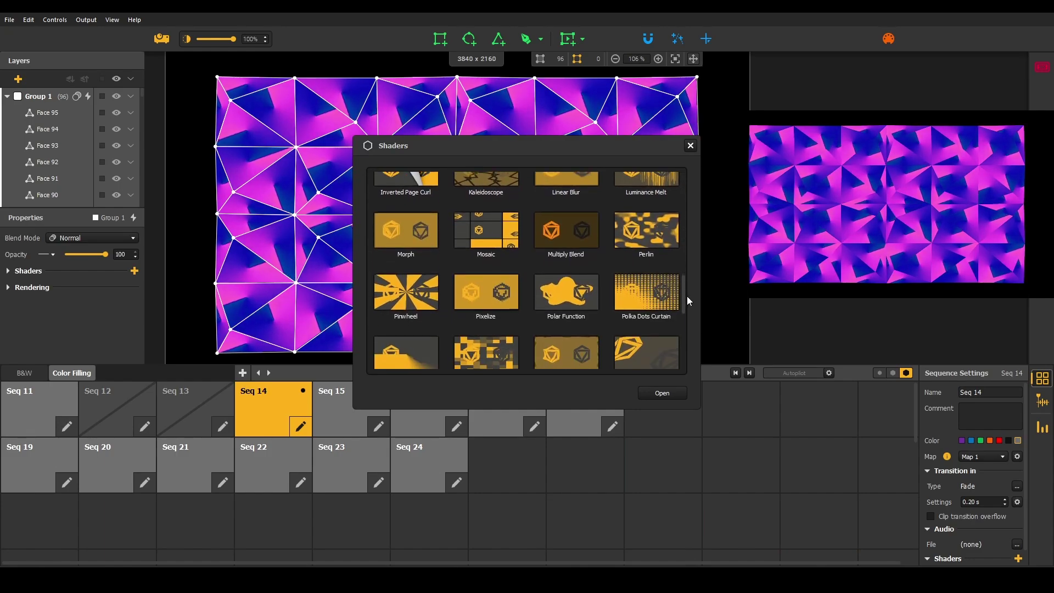
double_click(647, 228)
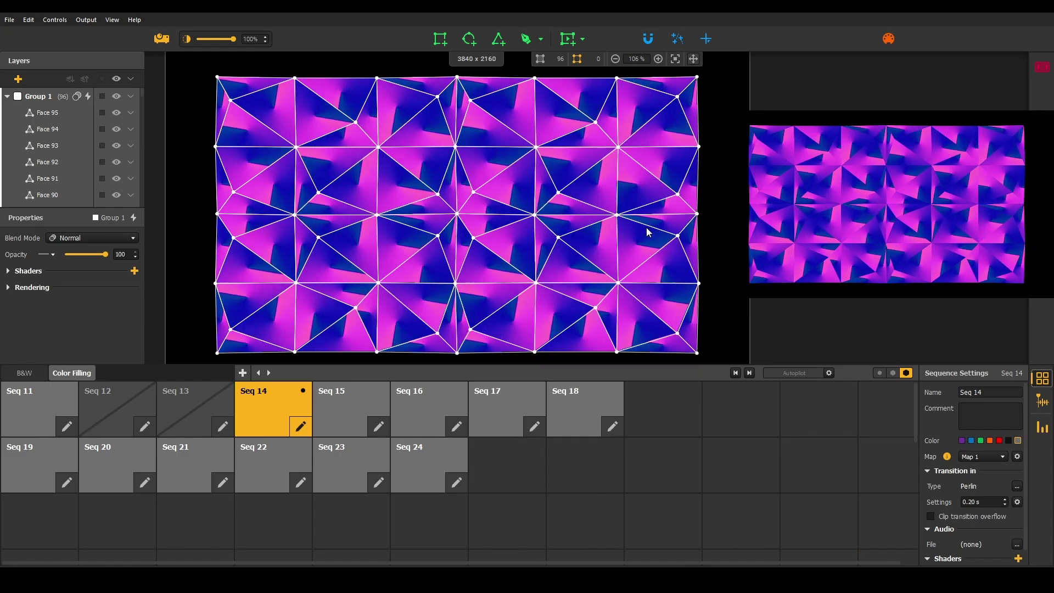
click(1018, 502)
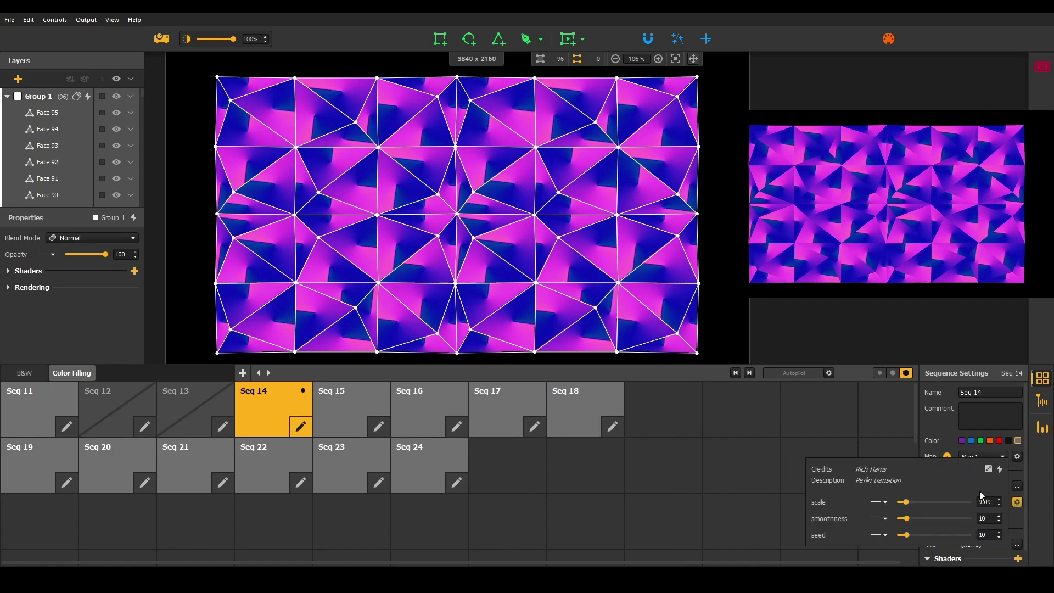
click(1016, 502)
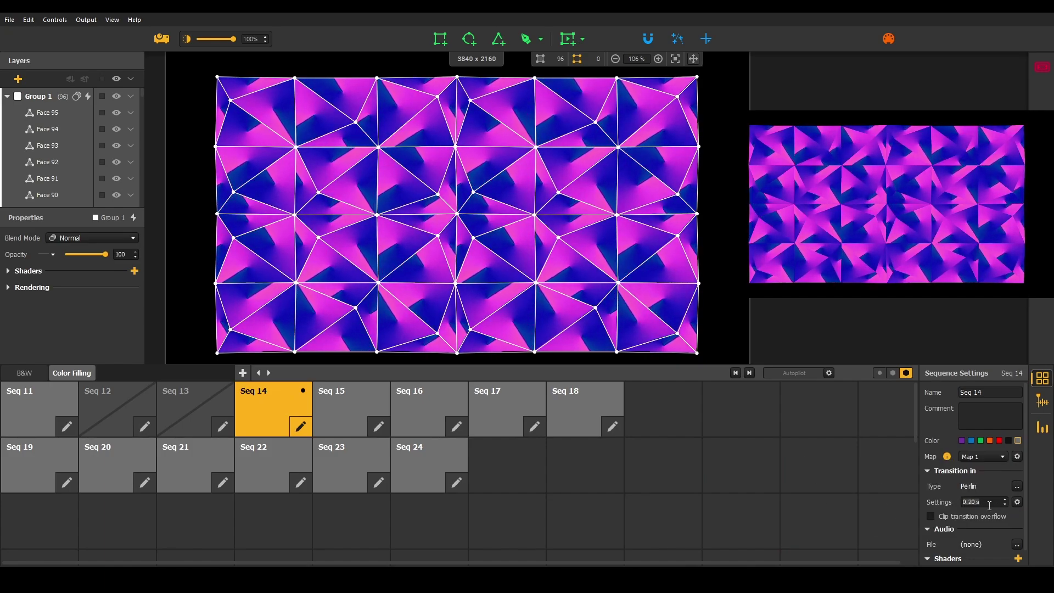
text(2)
key(Return)
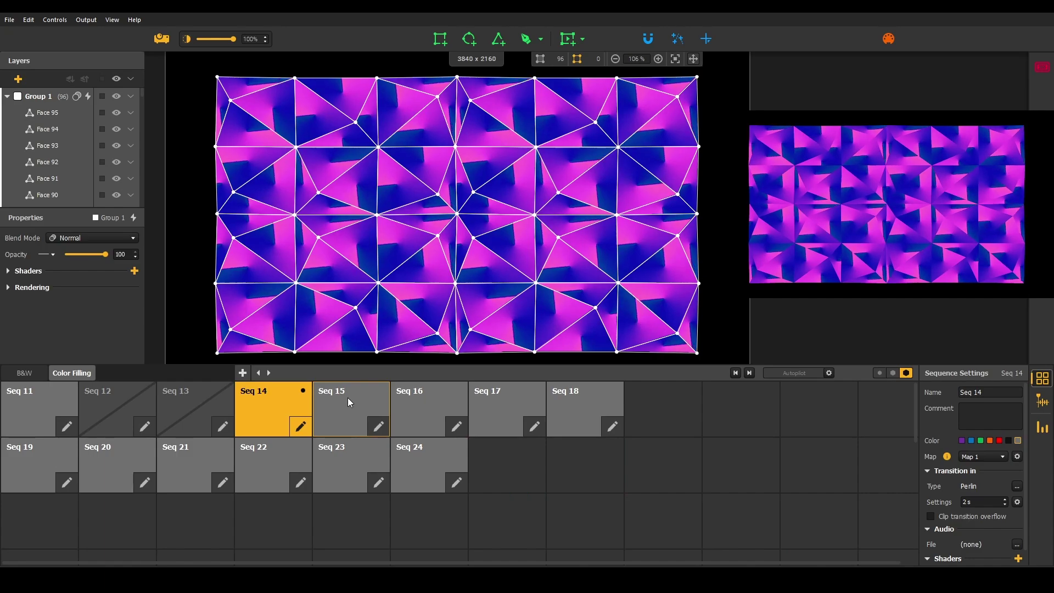
click(289, 402)
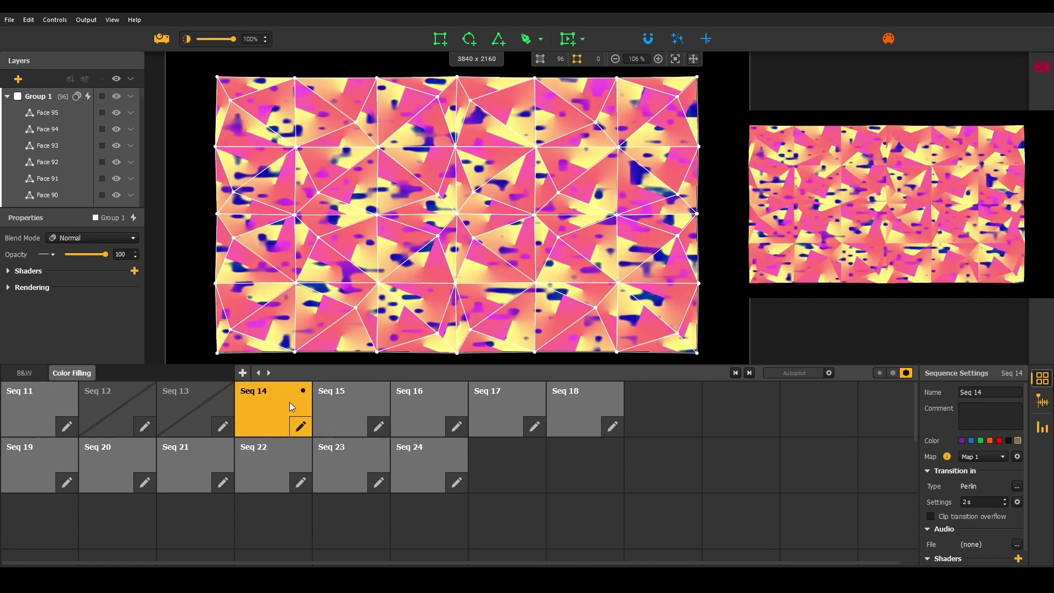